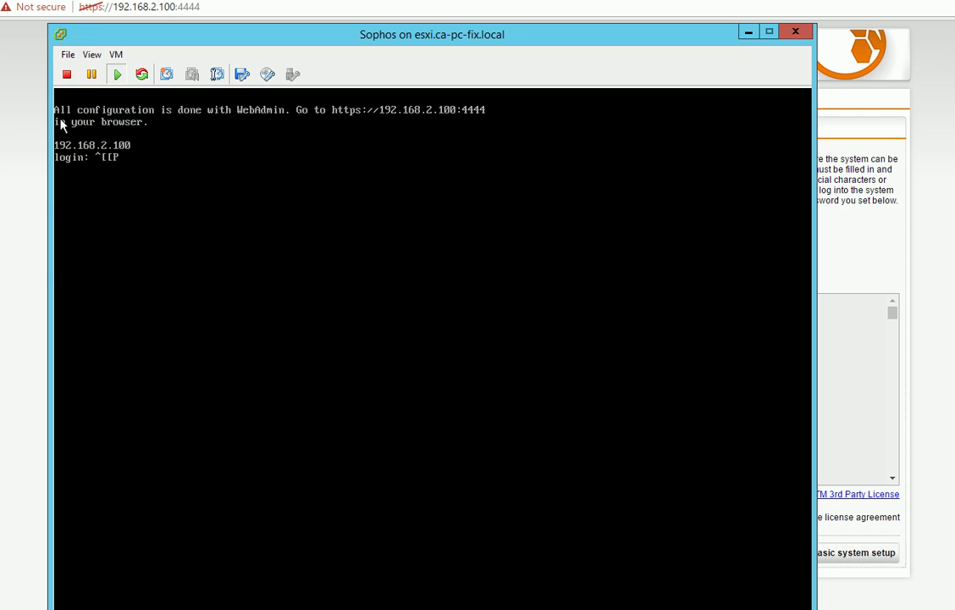
Bring the browser's Sophos WebAdmin basic system setup page in front of the VM console
{"action": "left_click", "coordinate": [28, 124]}
Fill in hostname HOMEFIREWALL, company HOME and city MYCITY on the setup form
{"action": "left_click", "coordinate": [234, 7]}
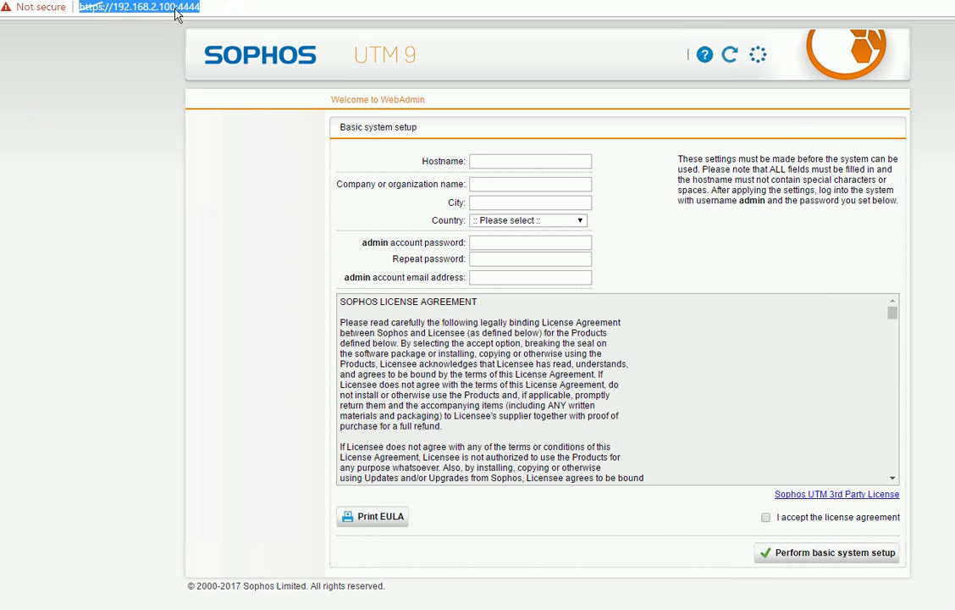
{"action": "left_click", "coordinate": [205, 7]}
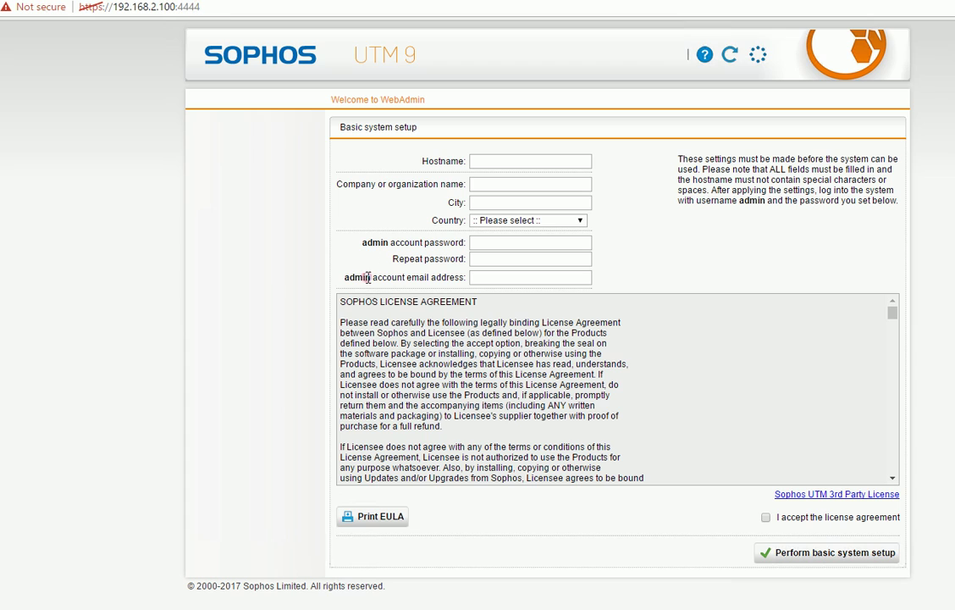
{"action": "left_click", "coordinate": [498, 161]}
{"action": "type", "text": "hOME"}
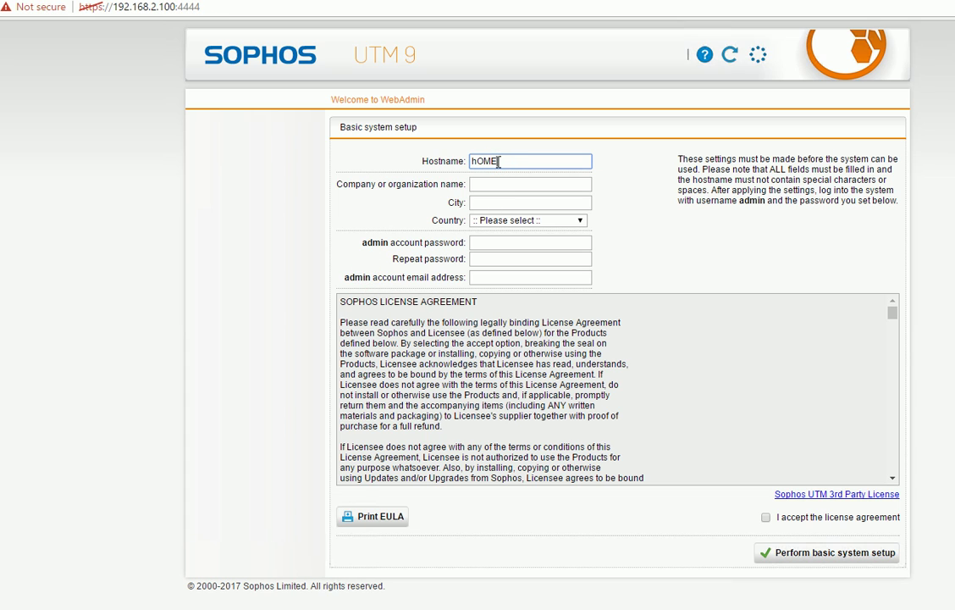
{"action": "key", "text": "BackSpace"}
{"action": "key", "text": "BackSpace"}
{"action": "key", "text": "BackSpace"}
{"action": "key", "text": "BackSpace"}
{"action": "type", "text": "HOMEFIREWALL"}
{"action": "key", "text": "Tab"}
{"action": "type", "text": "HOME"}
{"action": "key", "text": "Tab"}
{"action": "type", "text": "MYCITY"}
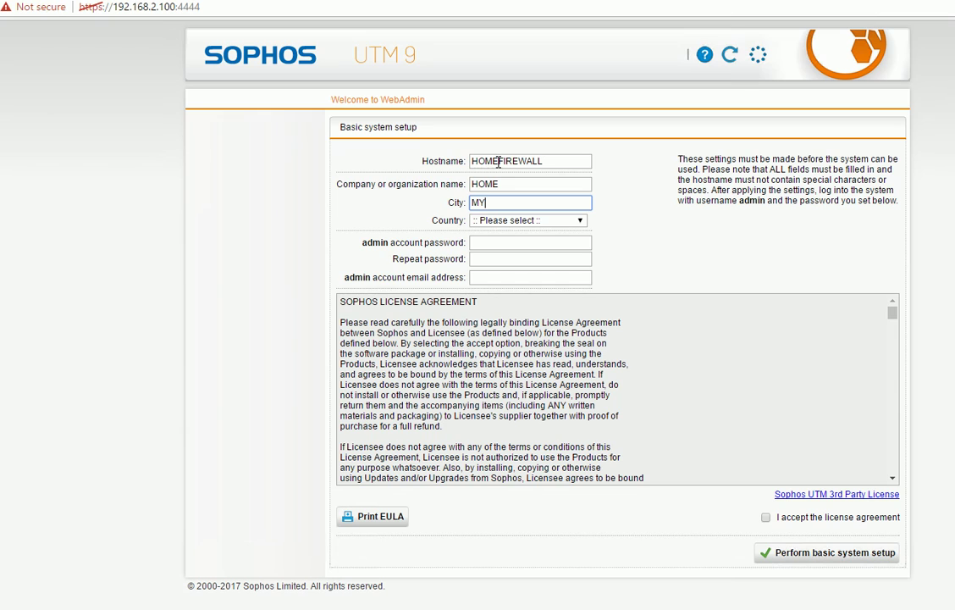
Choose Canada, set the admin password and e-mail, accept the license, and submit setup
{"action": "key", "text": "Tab"}
{"action": "key", "text": "c"}
{"action": "key", "text": "c"}
{"action": "key", "text": "c"}
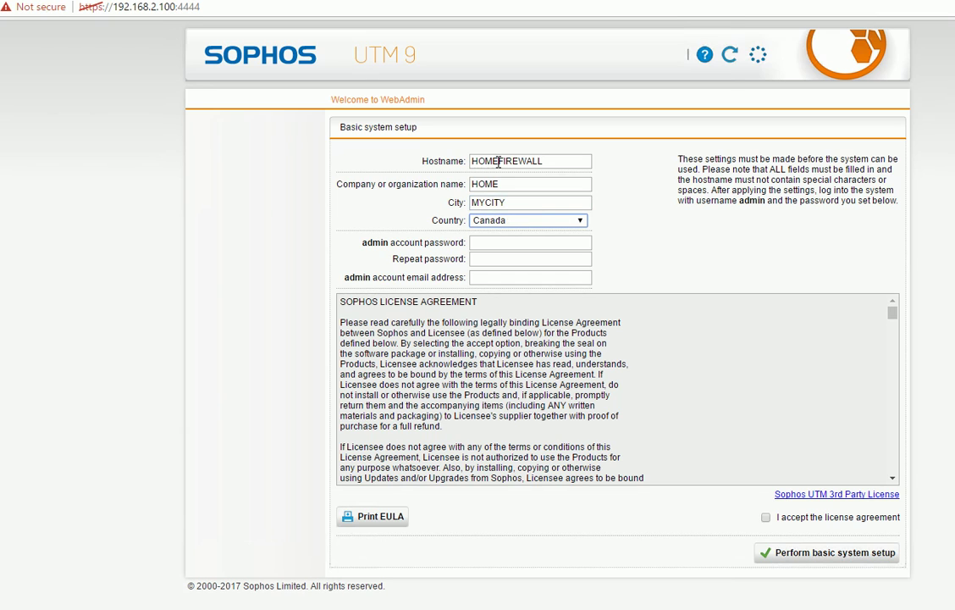
{"action": "key", "text": "Tab"}
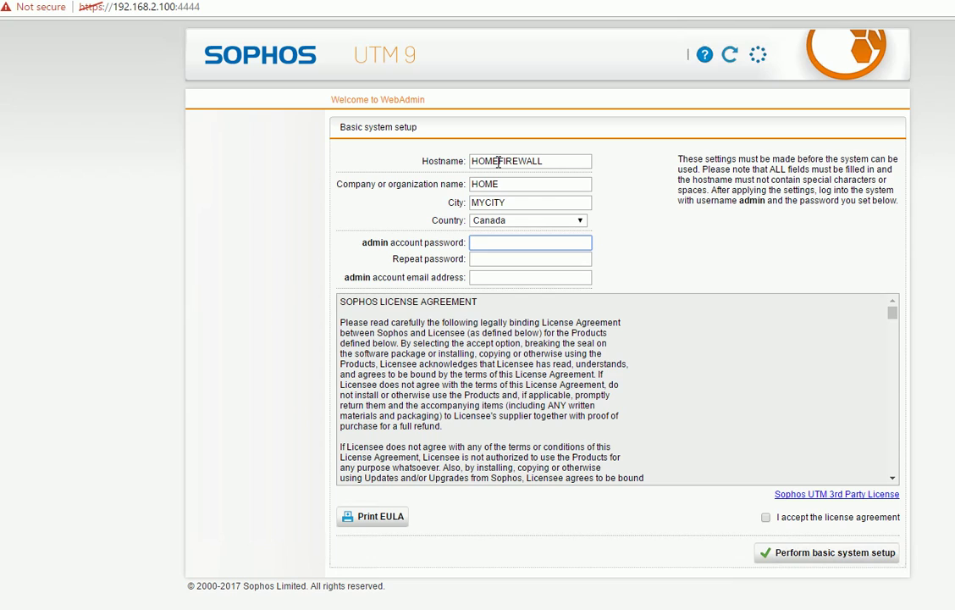
{"action": "type", "text": "**********"}
{"action": "key", "text": "Tab"}
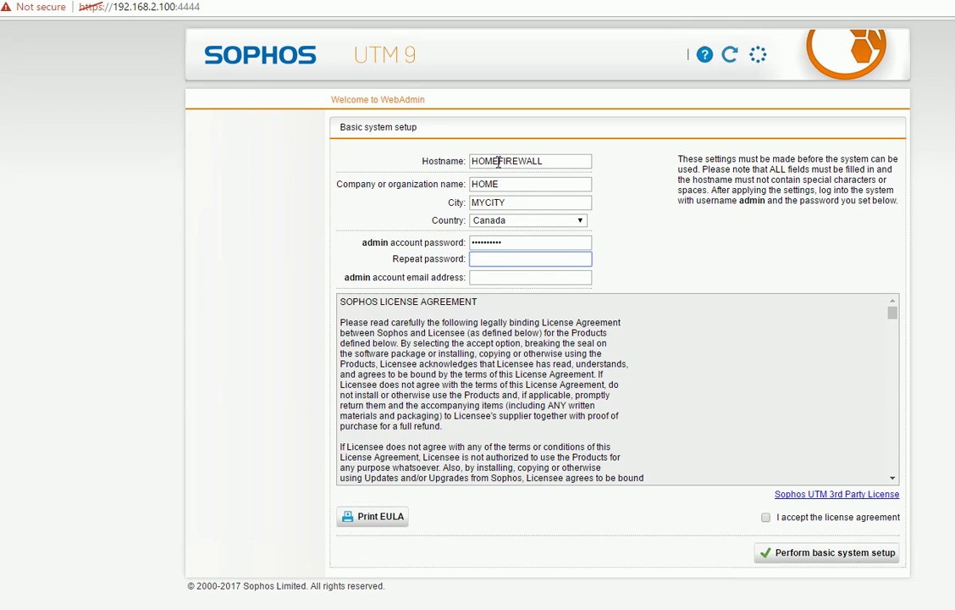
{"action": "type", "text": "**********"}
{"action": "key", "text": "Tab"}
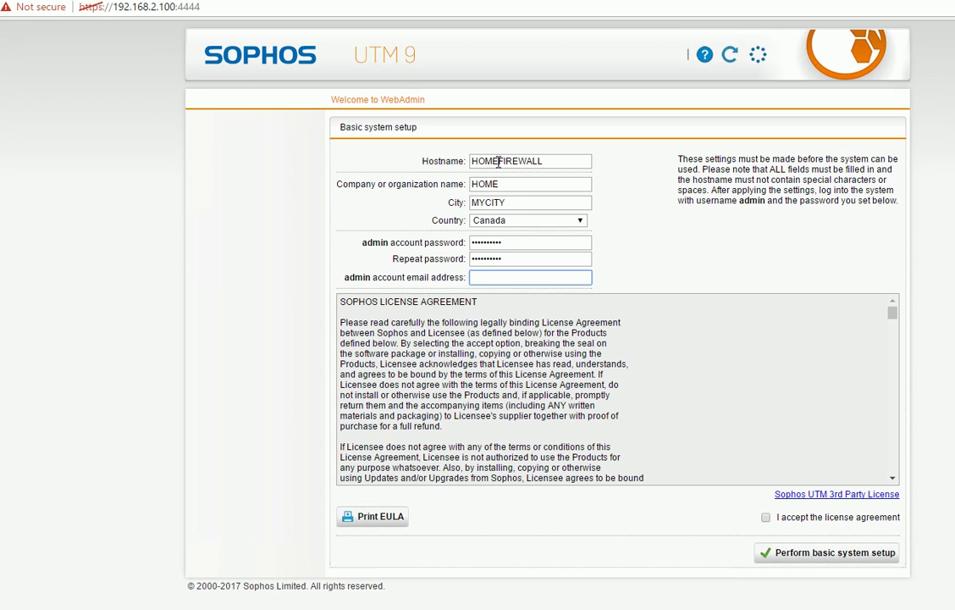
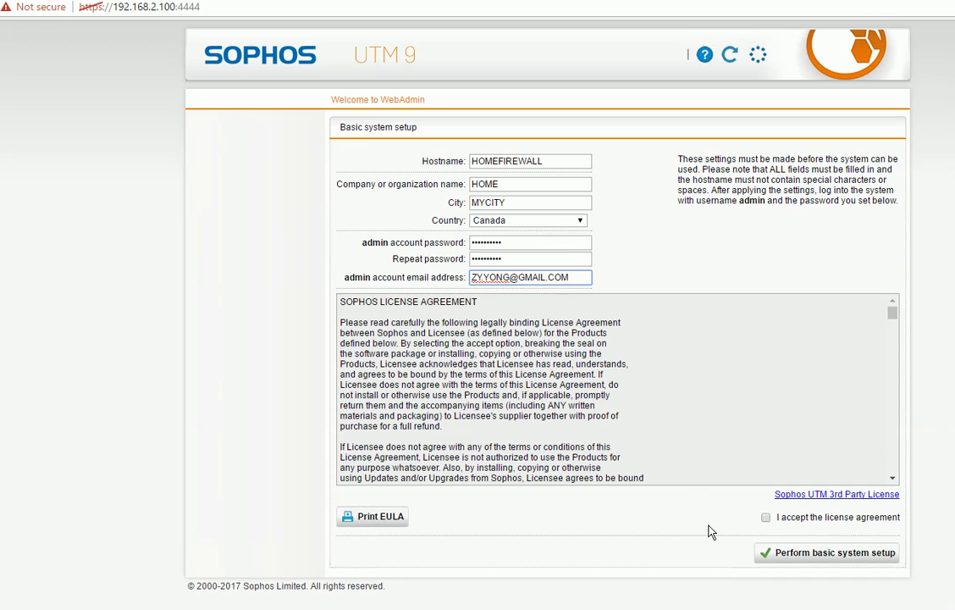
{"action": "left_click", "coordinate": [766, 516]}
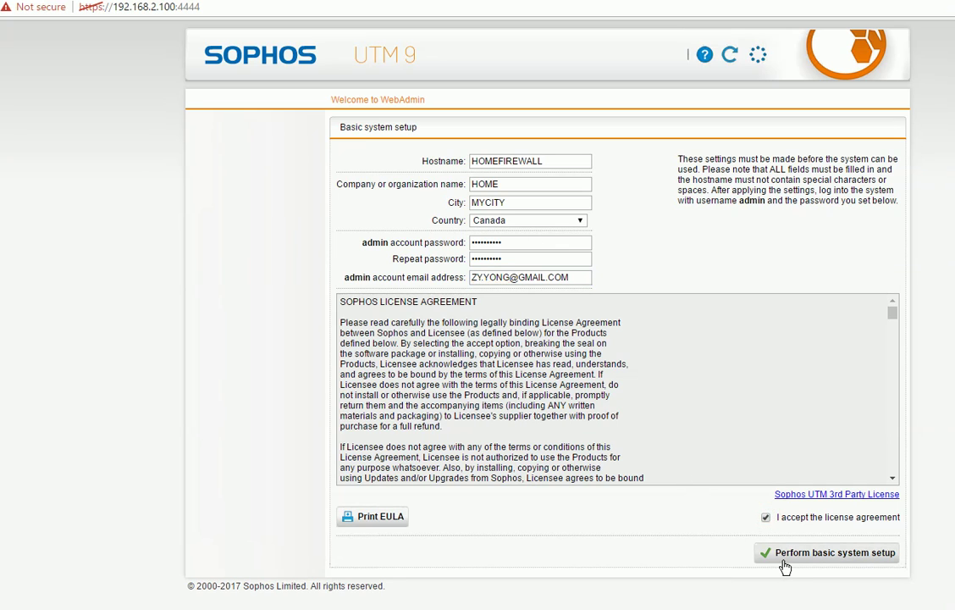
{"action": "left_click", "coordinate": [780, 565]}
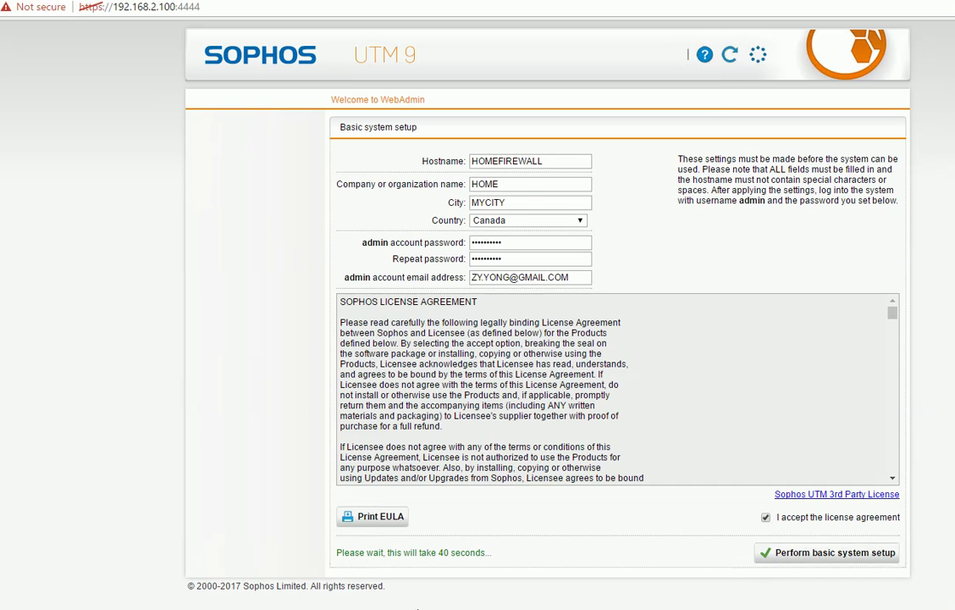
Attempt to log in to WebAdmin as ADMIN with the admin password
{"action": "left_click", "coordinate": [512, 241]}
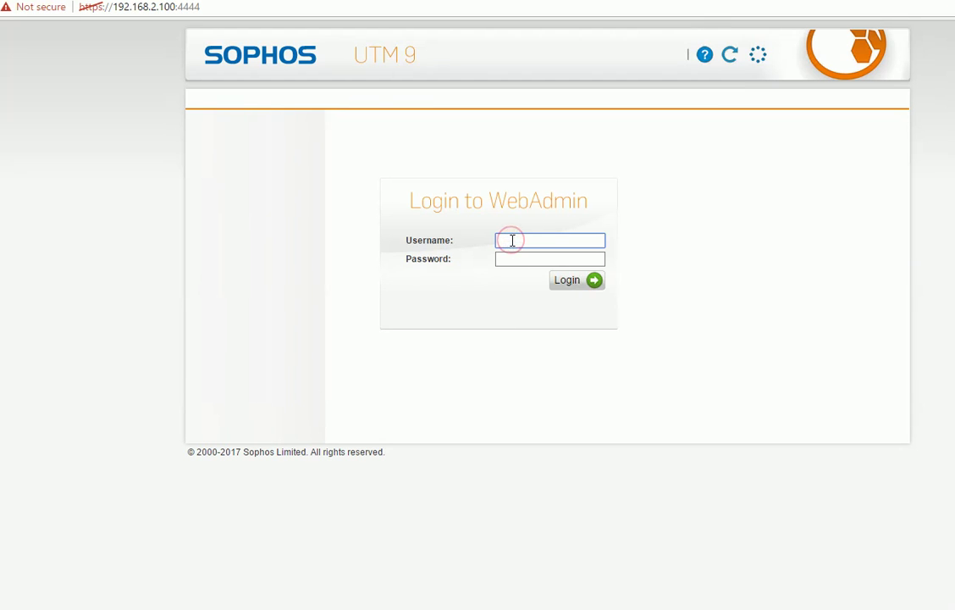
{"action": "type", "text": "ADMIN"}
{"action": "key", "text": "Tab"}
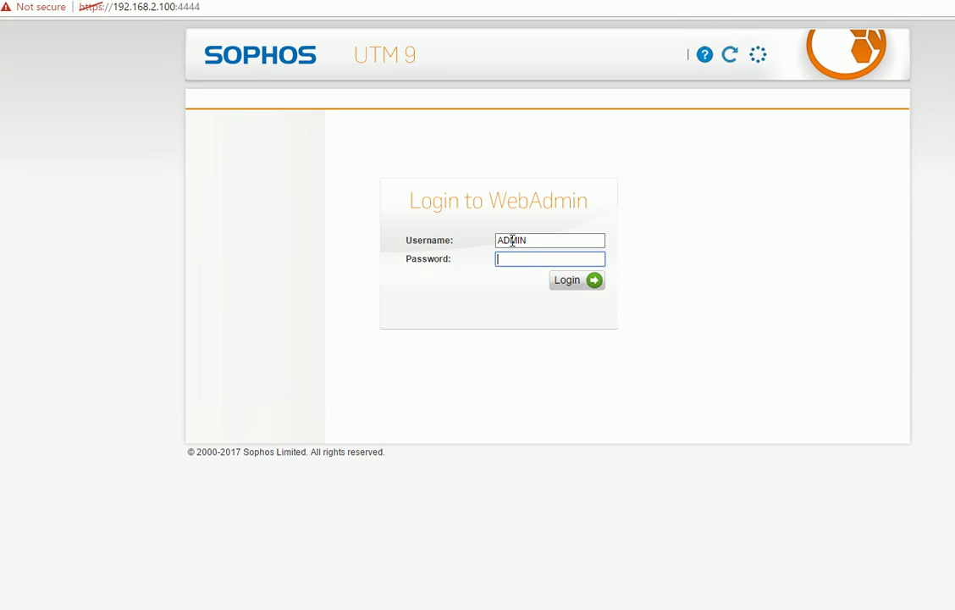
{"action": "type", "text": "•••••••••"}
{"action": "key", "text": "Return"}
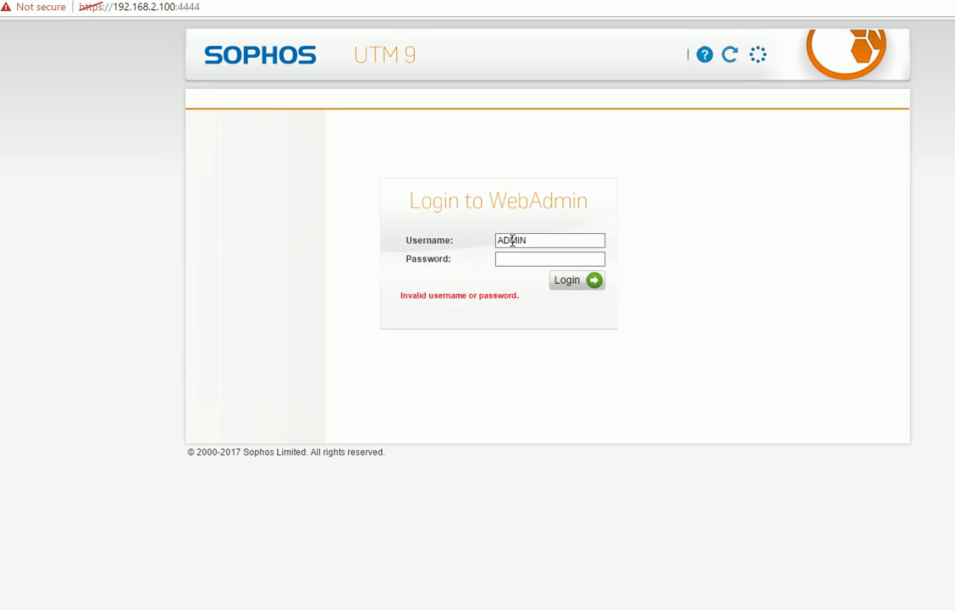
Retry the login as lowercase admin, re-entering the password until it succeeds
{"action": "left_click_drag", "start_coordinate": [540, 241], "coordinate": [461, 254]}
{"action": "type", "text": "admin"}
{"action": "key", "text": "Tab"}
{"action": "type", "text": "••••••••••"}
{"action": "key", "text": "Return"}
{"action": "left_click", "coordinate": [507, 262]}
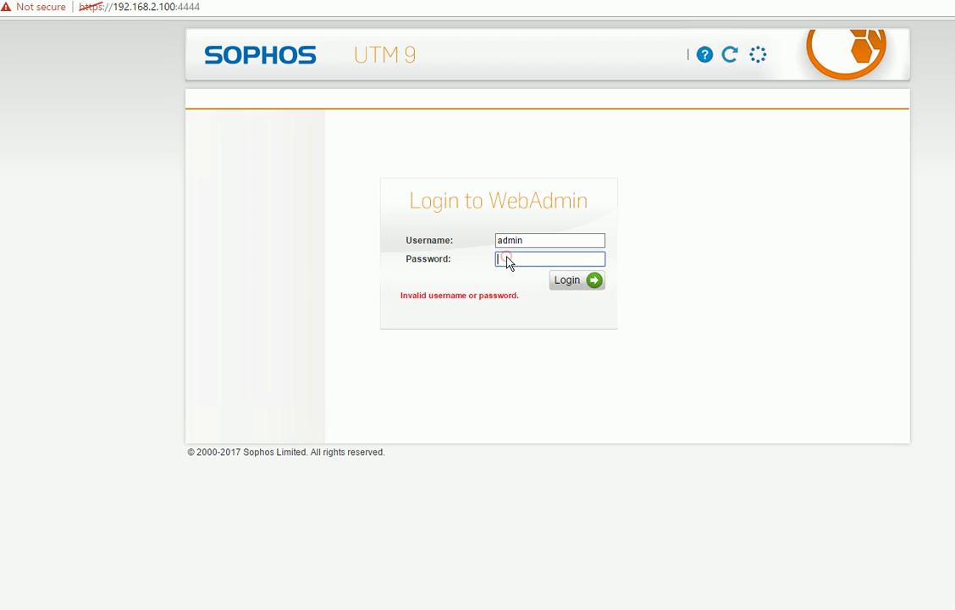
{"action": "type", "text": "••••••••"}
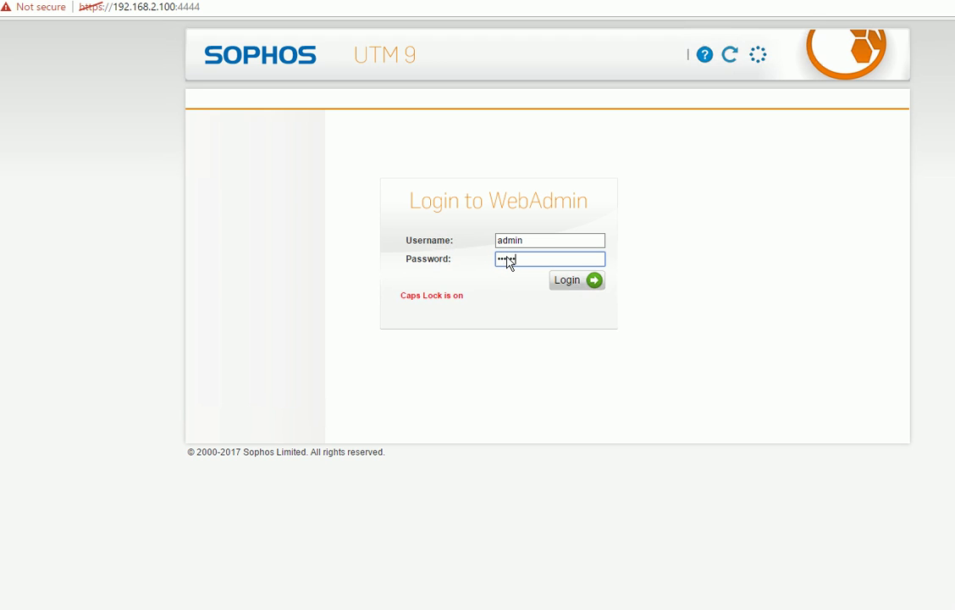
{"action": "key", "text": "Return"}
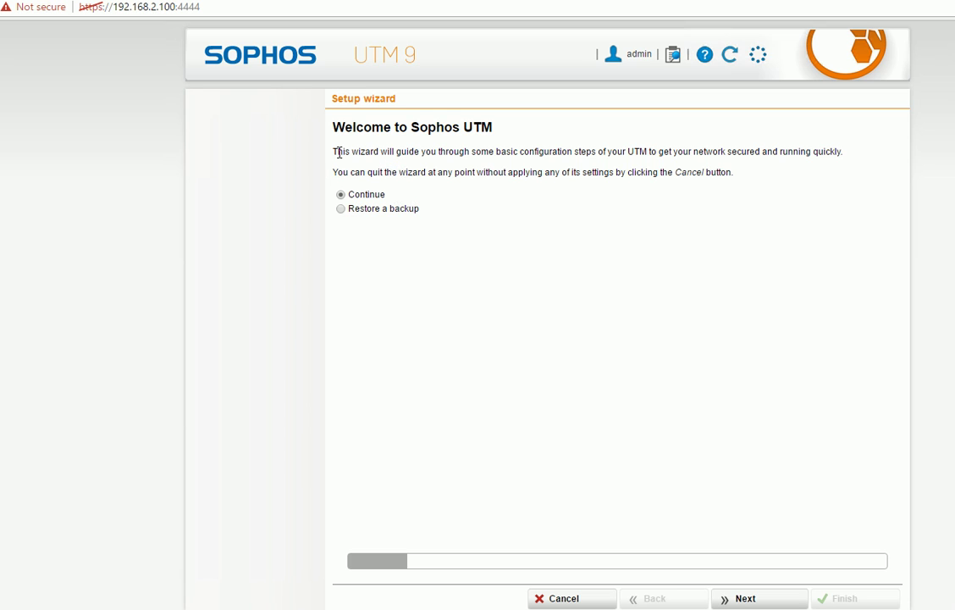
Upload sophos_utm_home_license.txt from the Desktop as the wizard's license file
{"action": "left_click", "coordinate": [753, 599]}
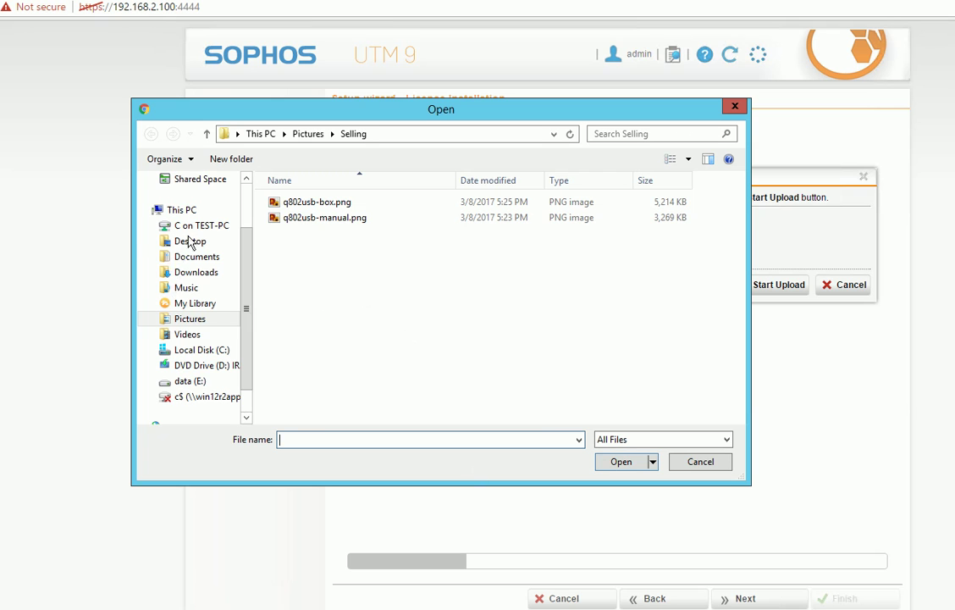
{"action": "left_click", "coordinate": [190, 241]}
{"action": "left_click", "coordinate": [313, 233]}
{"action": "left_click", "coordinate": [621, 462]}
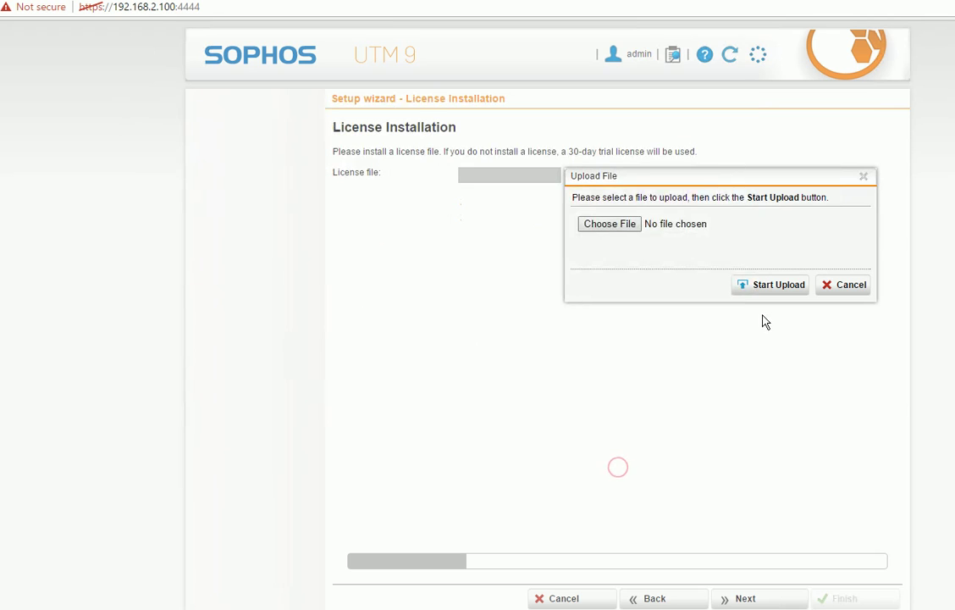
{"action": "left_click", "coordinate": [772, 598]}
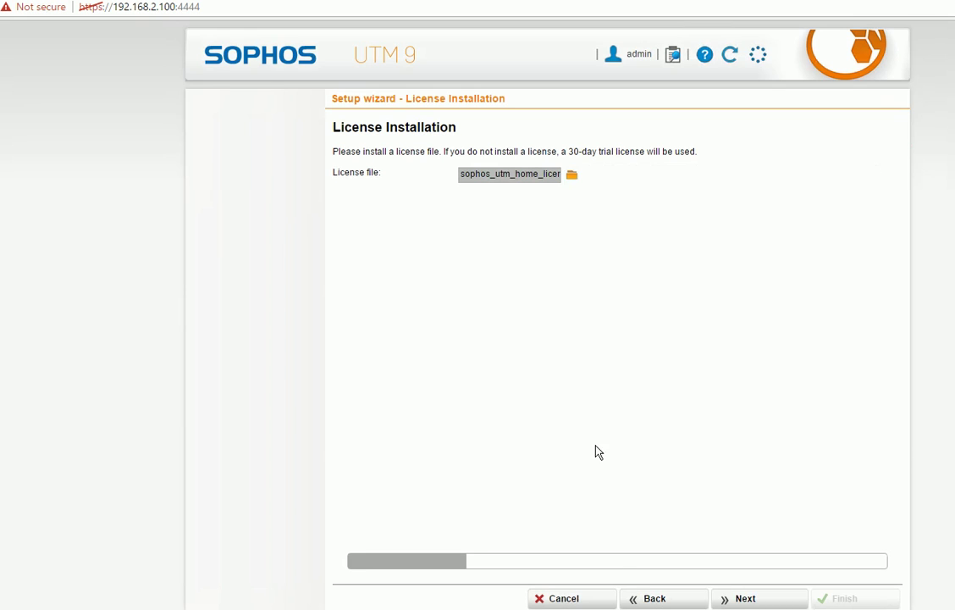
{"action": "left_click", "coordinate": [742, 599]}
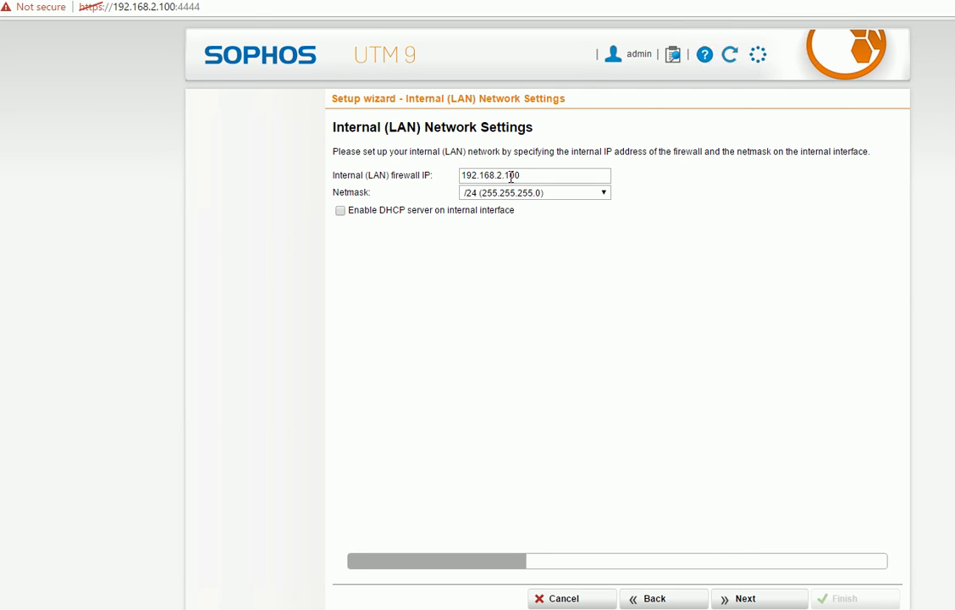
Change the internal LAN firewall IP to 192.168.2.1, leaving the DHCP server disabled
{"action": "left_click", "coordinate": [531, 176]}
{"action": "key", "text": "BackSpace"}
{"action": "key", "text": "BackSpace"}
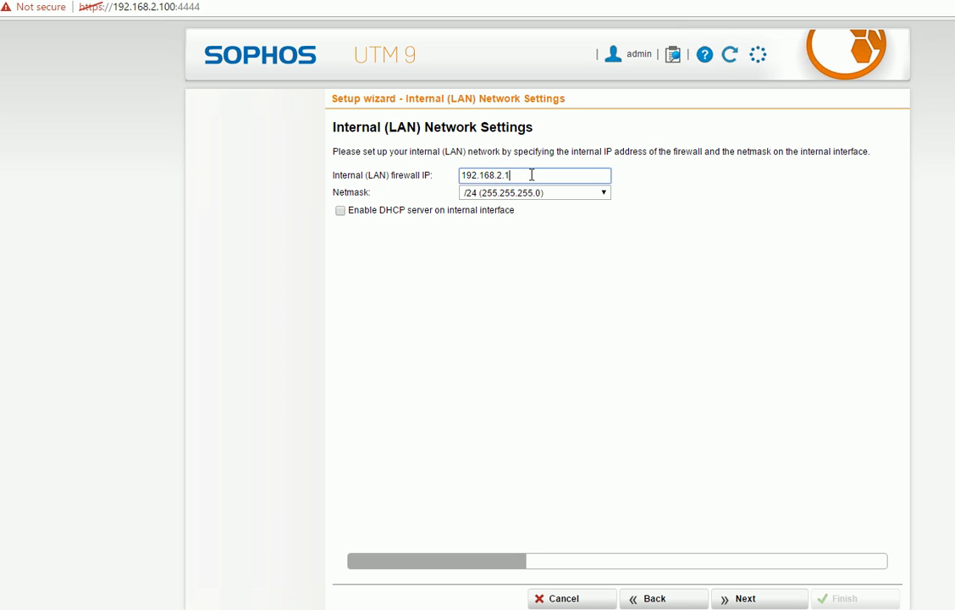
{"action": "left_click_drag", "start_coordinate": [471, 176], "coordinate": [502, 175]}
{"action": "left_click", "coordinate": [534, 174]}
{"action": "left_click", "coordinate": [353, 214]}
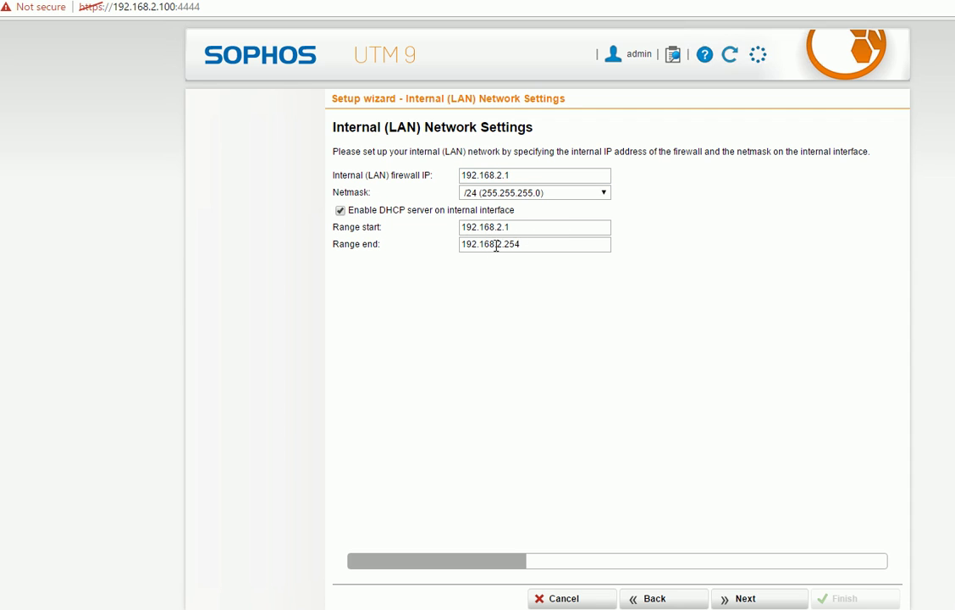
{"action": "left_click", "coordinate": [341, 211]}
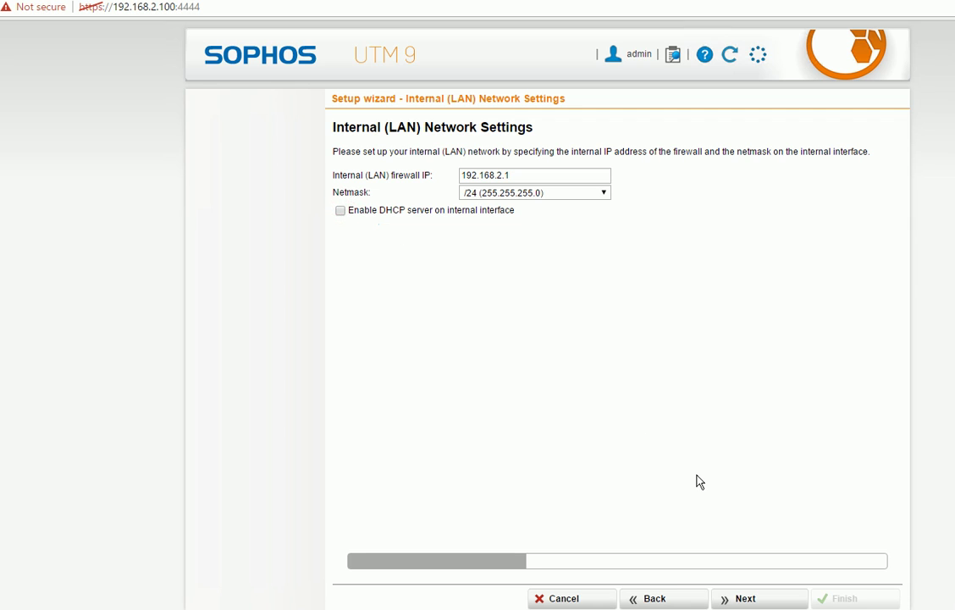
Keep eth1 as the WAN interface but defer the internet connection setup until later
{"action": "left_click", "coordinate": [753, 597]}
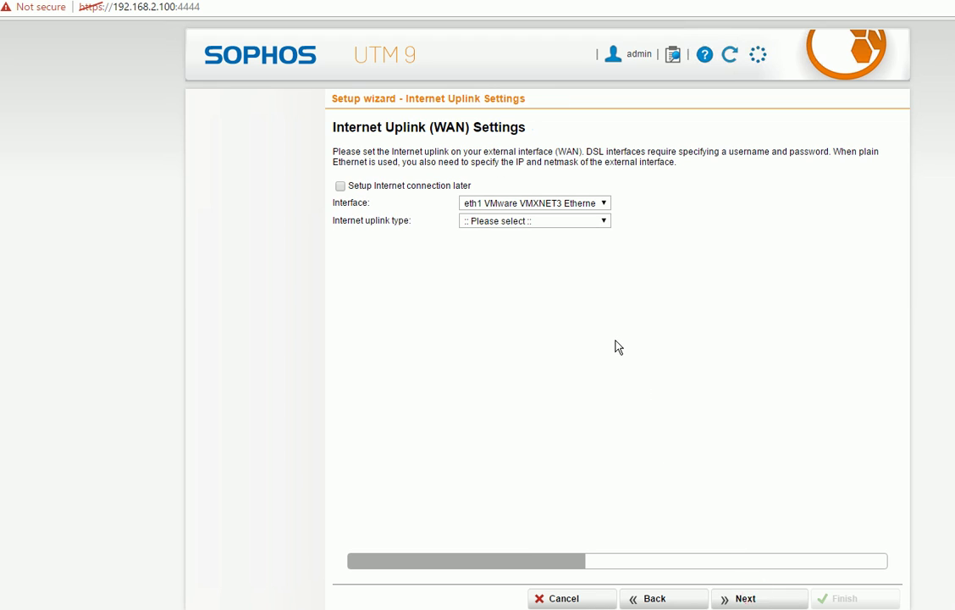
{"action": "left_click", "coordinate": [379, 189]}
{"action": "left_click", "coordinate": [386, 188]}
{"action": "left_click", "coordinate": [603, 204]}
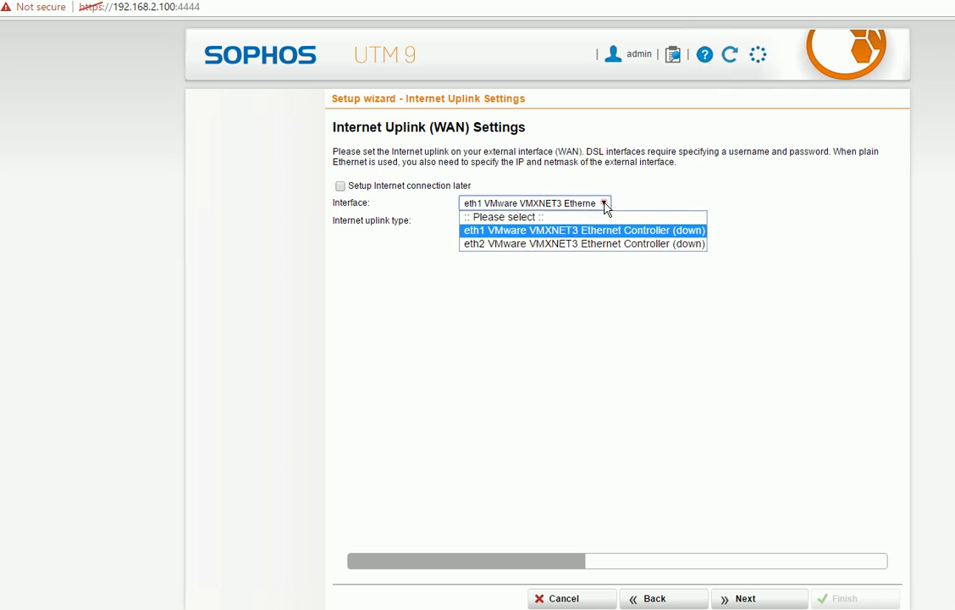
{"action": "left_click", "coordinate": [537, 230]}
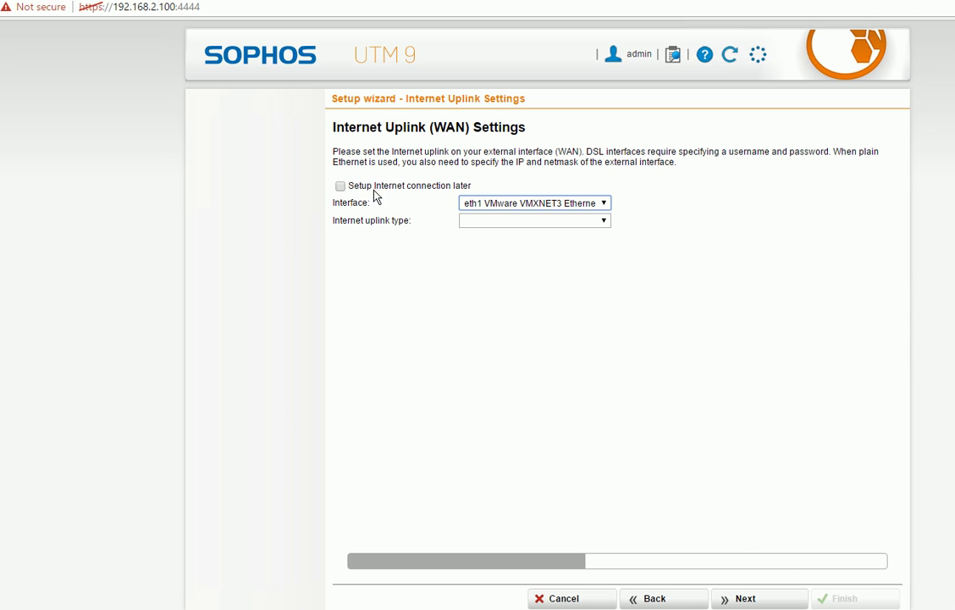
{"action": "left_click", "coordinate": [343, 187]}
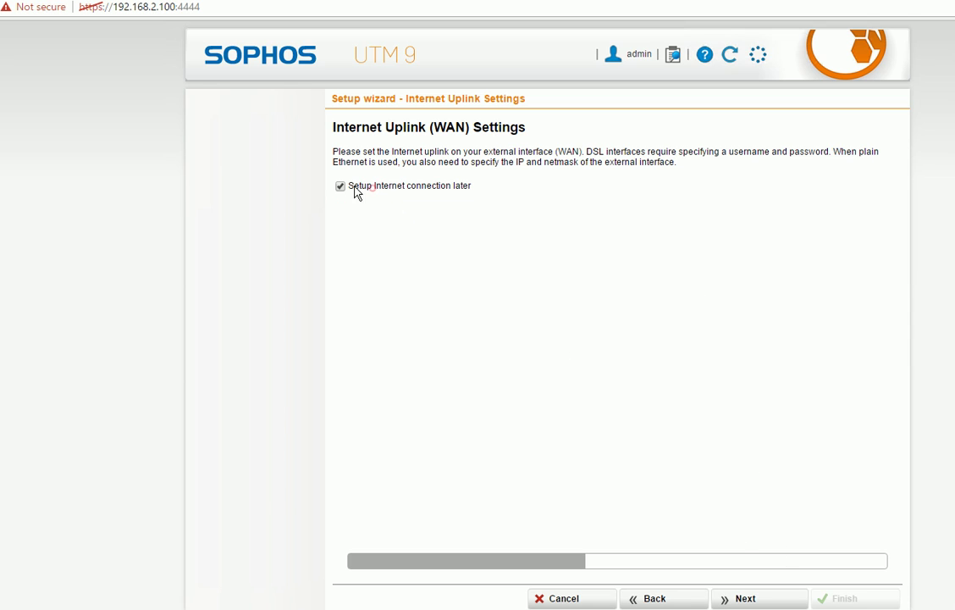
Pass the Allowed Services step without enabling any outgoing services
{"action": "left_click", "coordinate": [765, 599]}
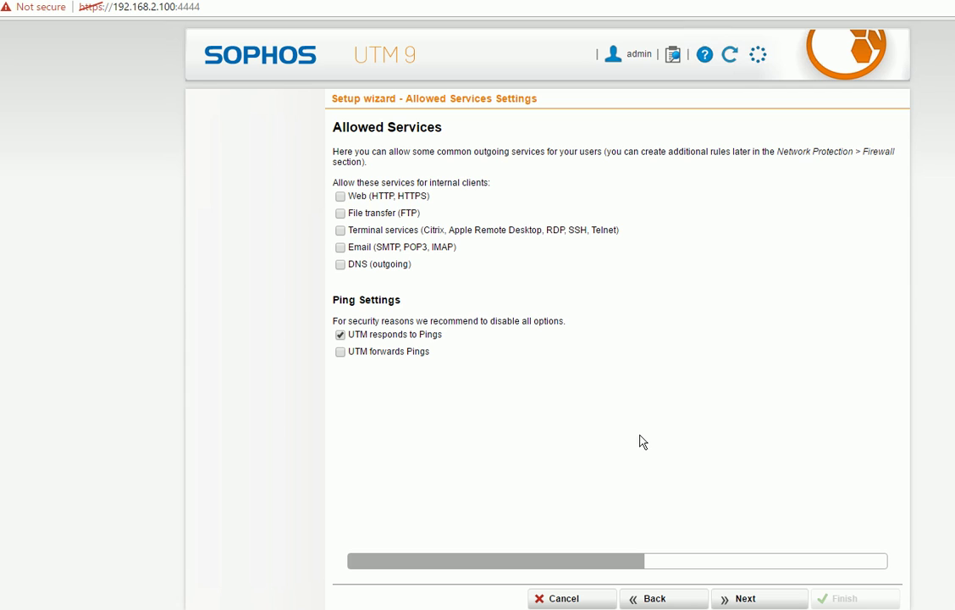
{"action": "left_click", "coordinate": [748, 599]}
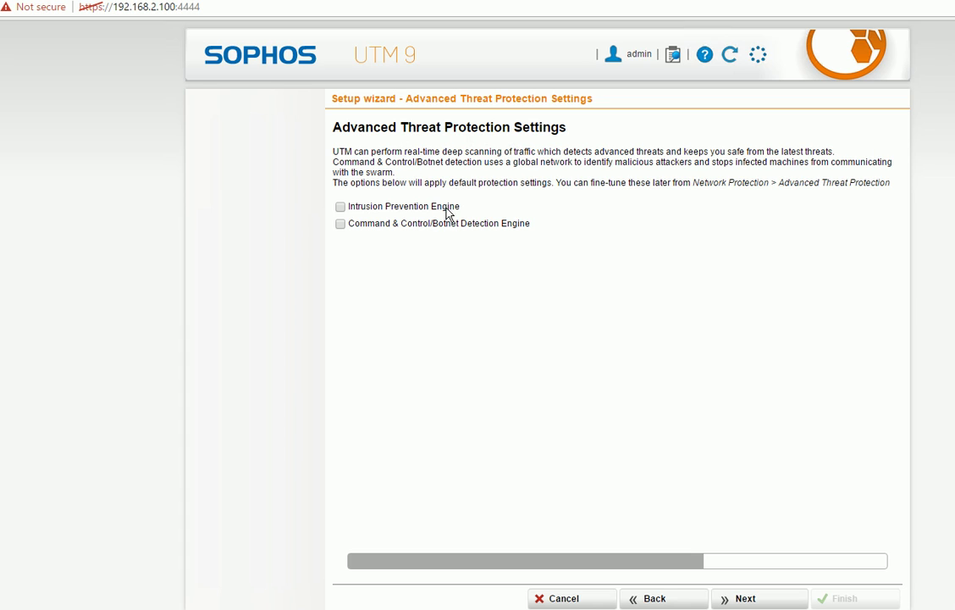
Leave Intrusion Prevention and Botnet Detection off, and enable 'Scan sites for viruses'
{"action": "left_click", "coordinate": [391, 208]}
{"action": "left_click", "coordinate": [390, 211]}
{"action": "left_click", "coordinate": [403, 229]}
{"action": "left_click", "coordinate": [401, 227]}
{"action": "left_click", "coordinate": [769, 600]}
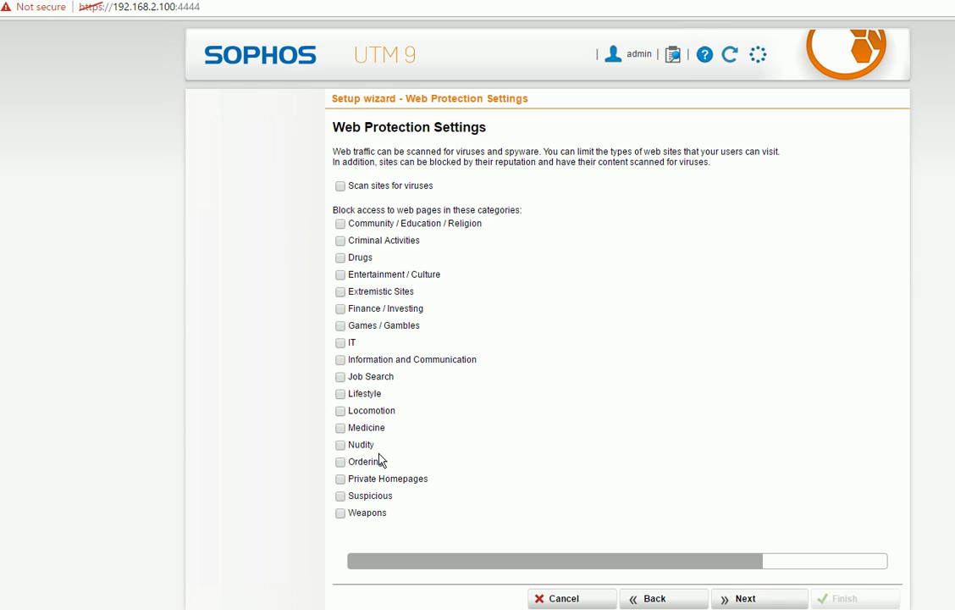
{"action": "left_click", "coordinate": [341, 187]}
{"action": "left_click", "coordinate": [757, 598]}
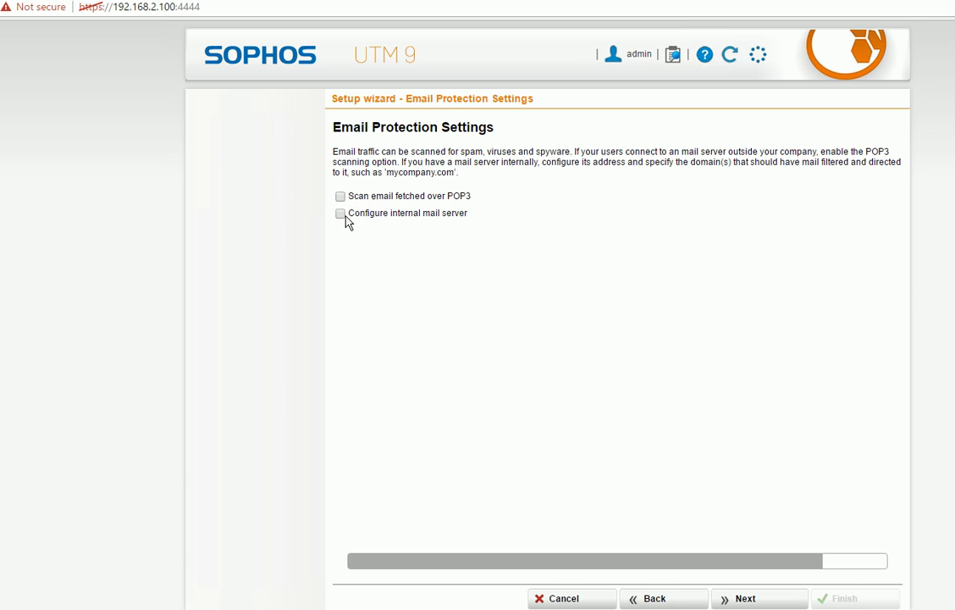
Leave 'Configure internal mail server' unchecked and move on to the wizard summary
{"action": "left_click", "coordinate": [340, 214]}
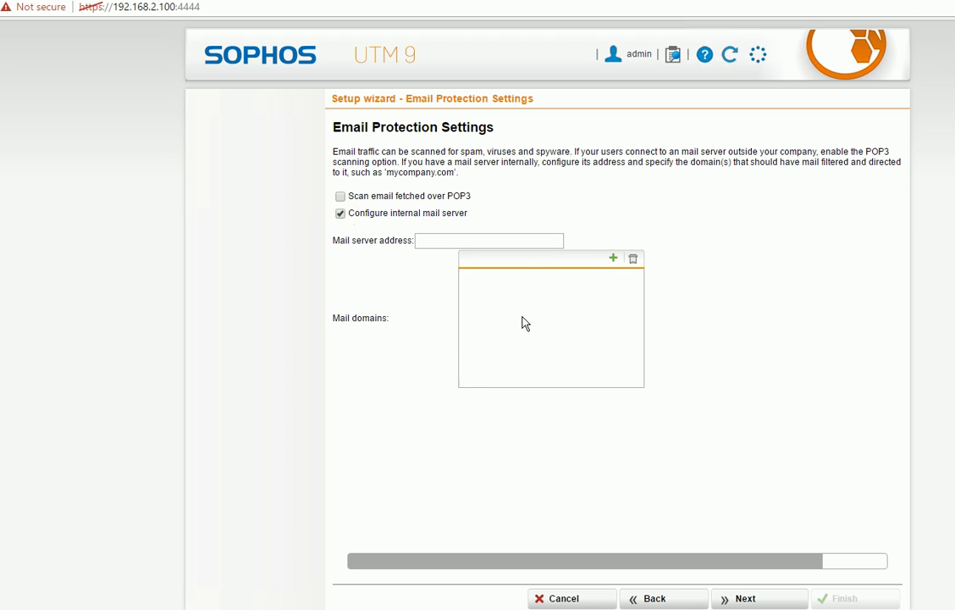
{"action": "left_click", "coordinate": [340, 213]}
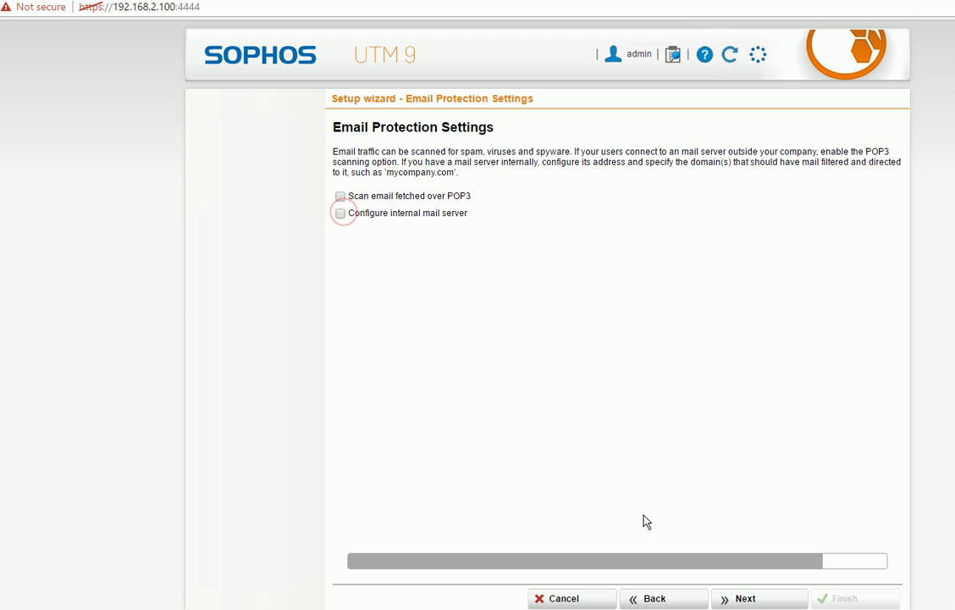
{"action": "left_click", "coordinate": [761, 600]}
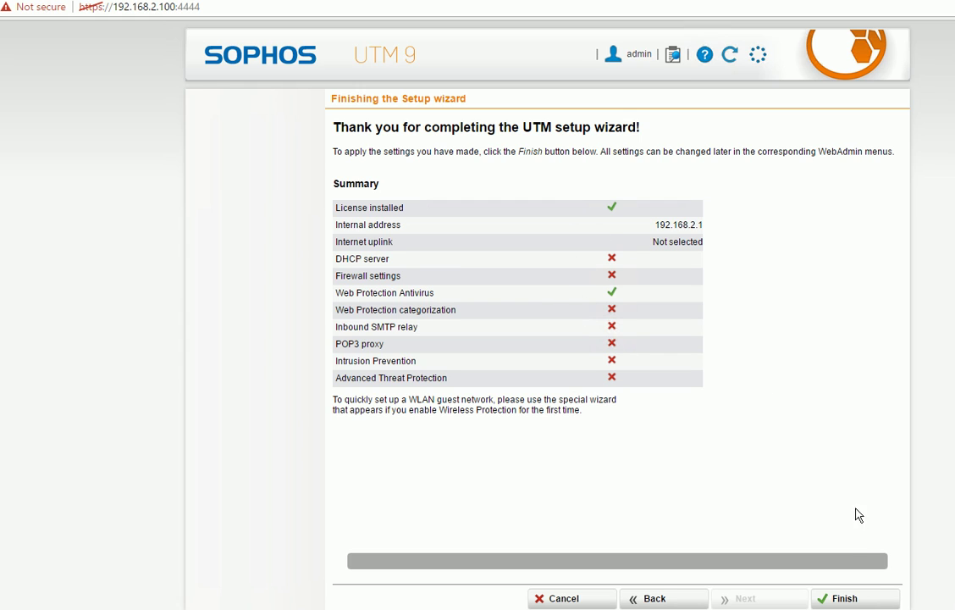
Finish the wizard so its settings apply and WebAdmin reloads from 192.168.2.1
{"action": "left_click", "coordinate": [861, 600]}
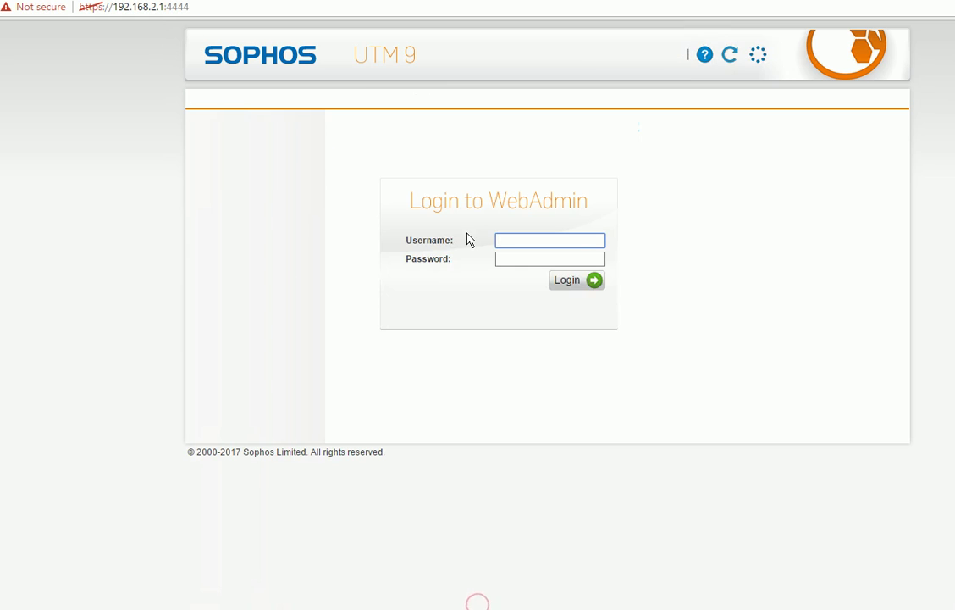
Log in to WebAdmin at 192.168.2.1 as admin with the administrator password
{"action": "left_click", "coordinate": [523, 236]}
{"action": "type", "text": "admin"}
{"action": "key", "text": "Tab"}
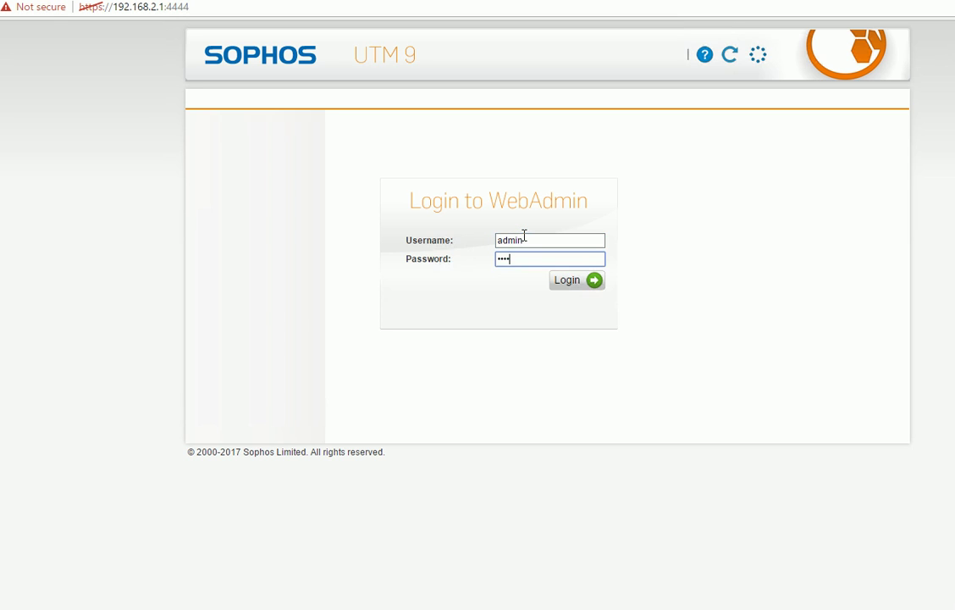
{"action": "type", "text": "•"}
{"action": "key", "text": "Return"}
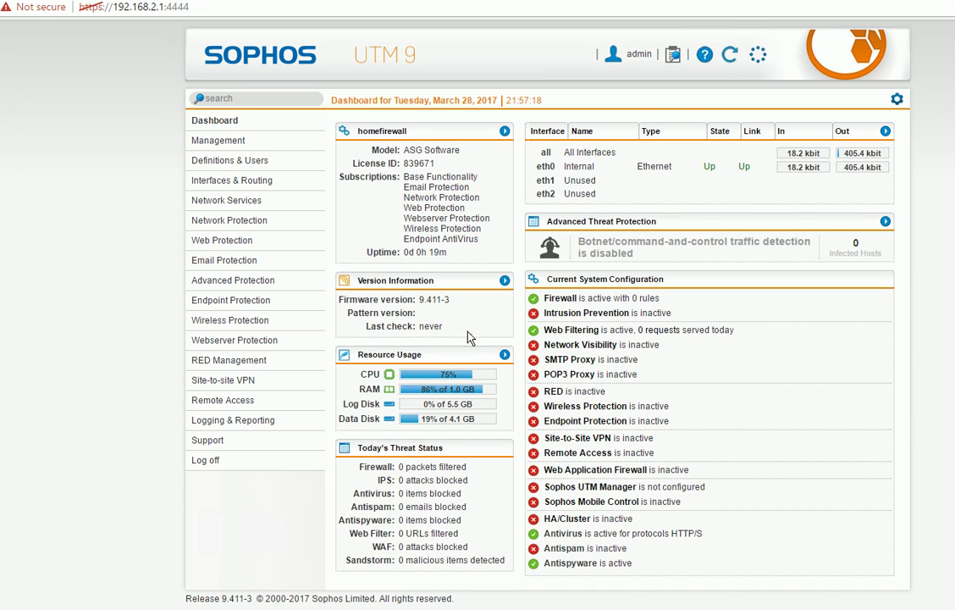
Expand the Definitions & Users and Management sections of the left menu
{"action": "left_click", "coordinate": [230, 160]}
{"action": "left_click", "coordinate": [211, 141]}
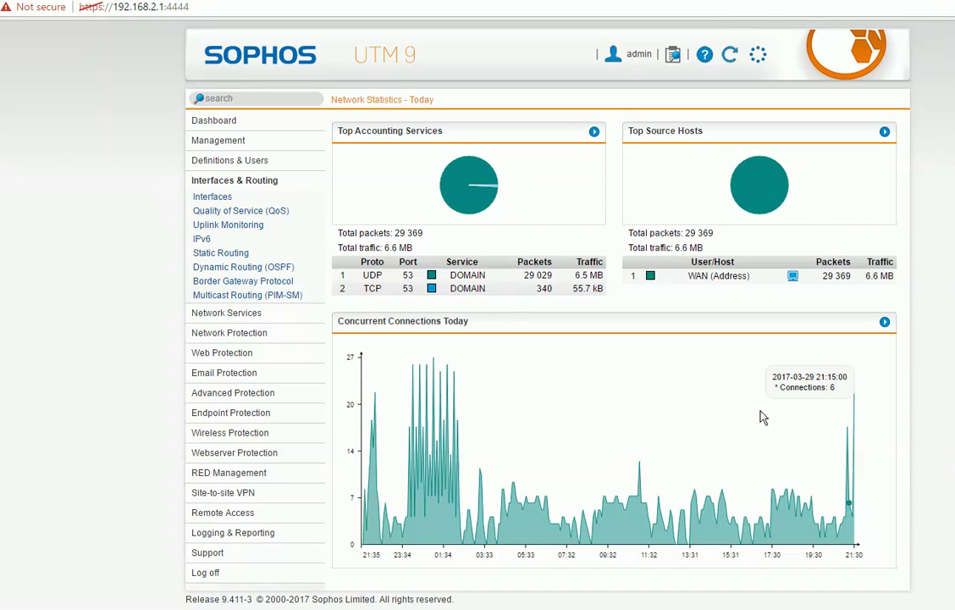
Browse Interfaces and Network Services, then open Network Protection > Firewall rules
{"action": "left_click", "coordinate": [211, 197]}
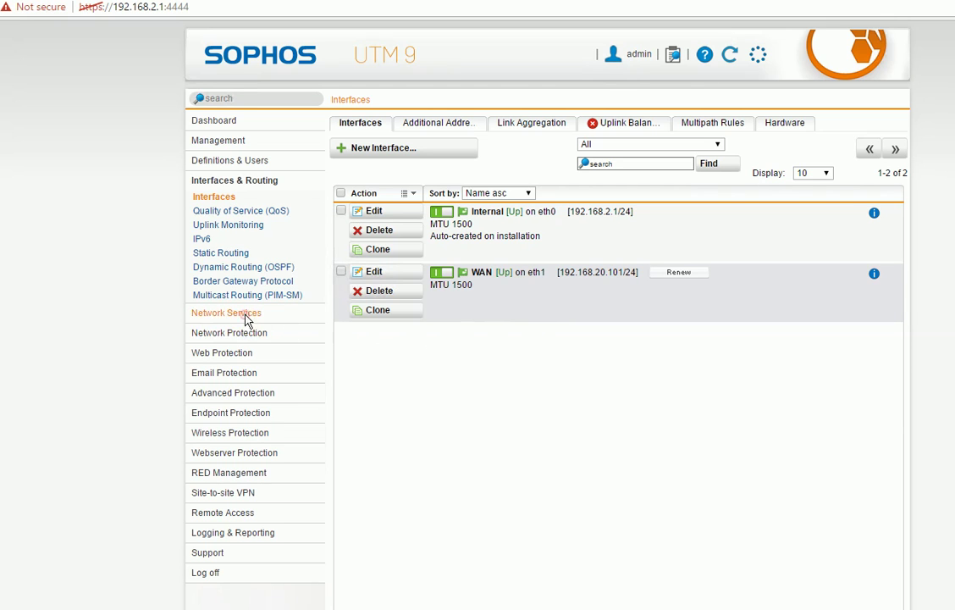
{"action": "left_click", "coordinate": [227, 314]}
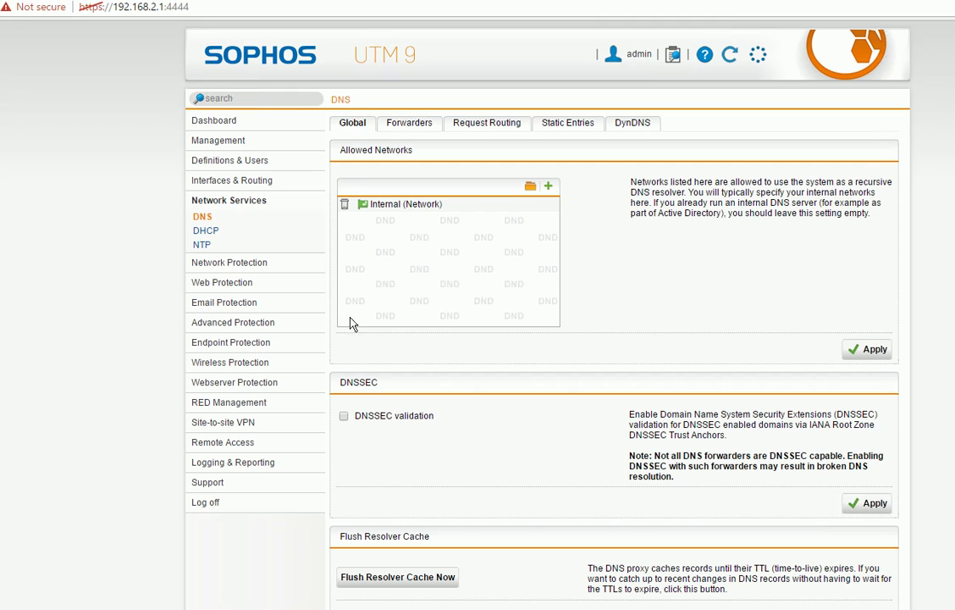
{"action": "left_click", "coordinate": [234, 270]}
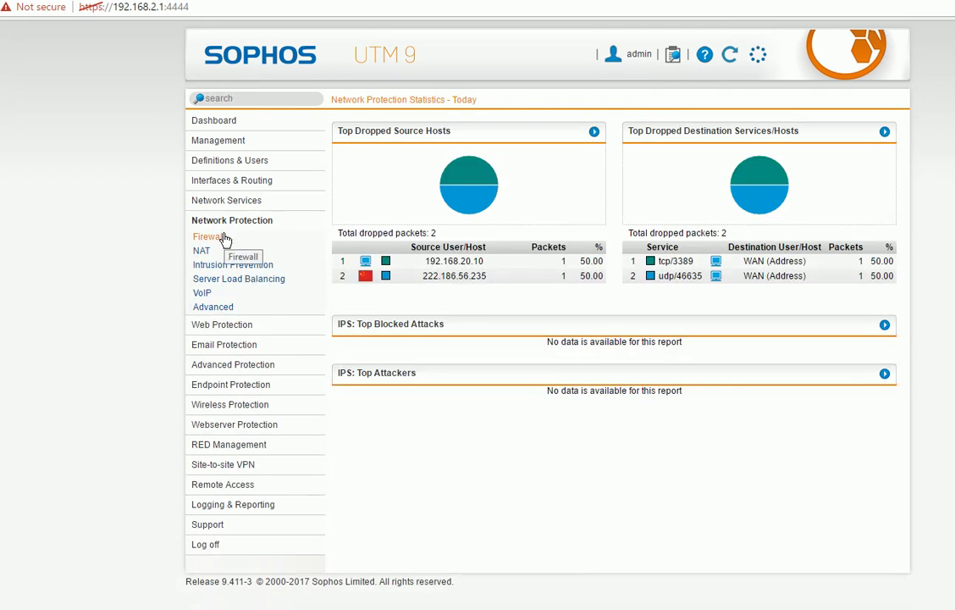
{"action": "left_click", "coordinate": [218, 238]}
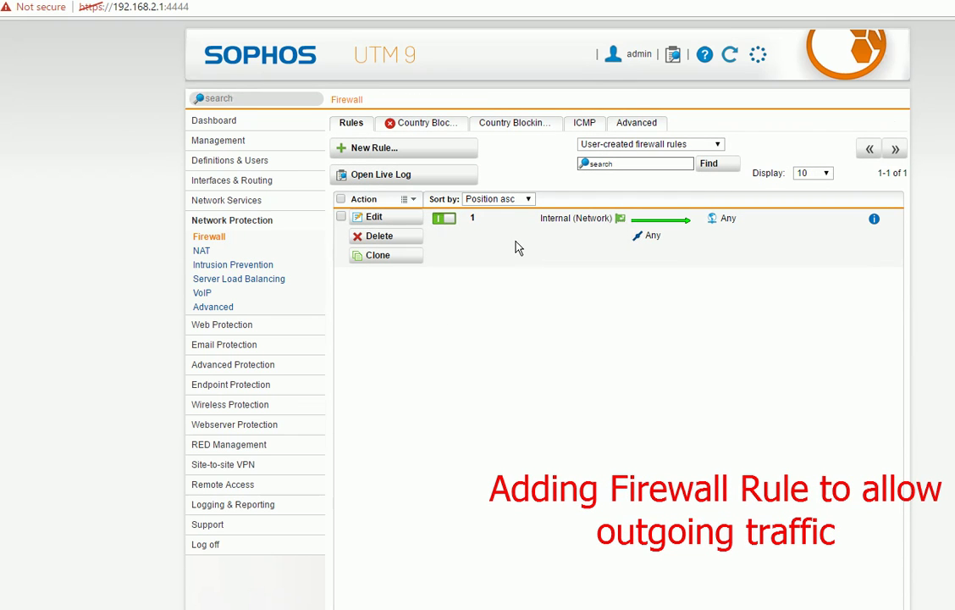
Draft a firewall rule from Internal (Network) to Any for Any service, then cancel it
{"action": "left_click", "coordinate": [384, 155]}
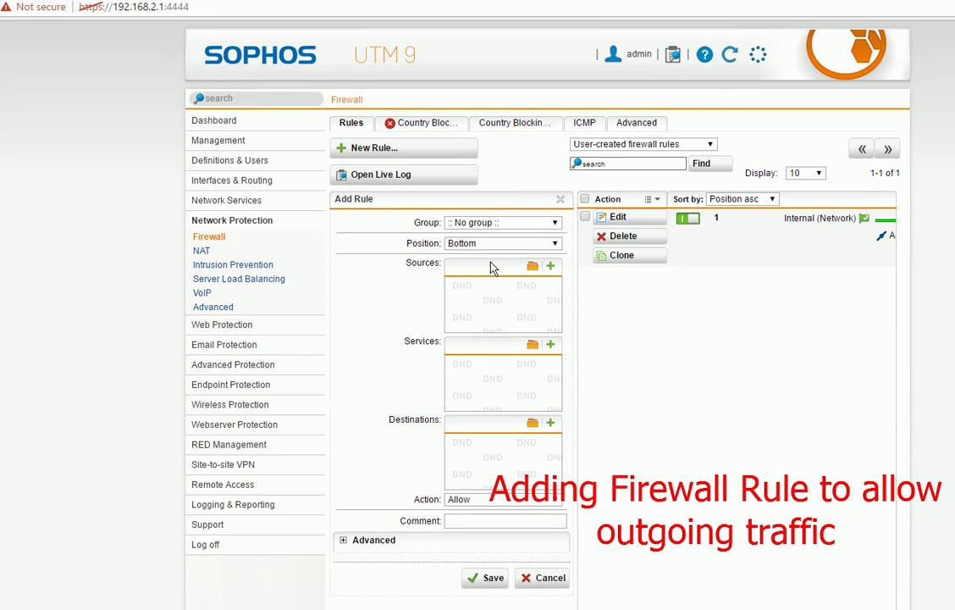
{"action": "left_click", "coordinate": [532, 268]}
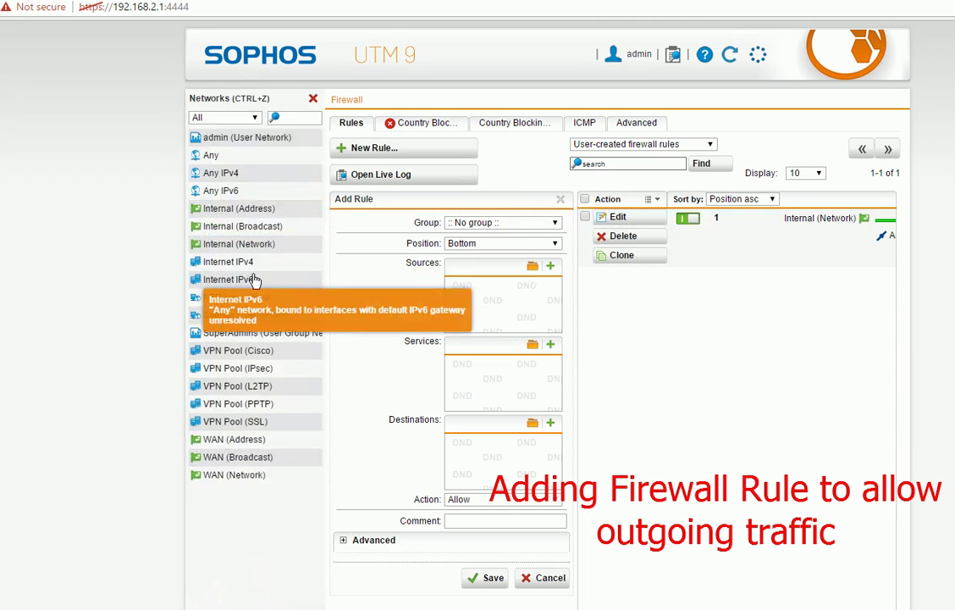
{"action": "left_click_drag", "start_coordinate": [242, 253], "coordinate": [489, 301]}
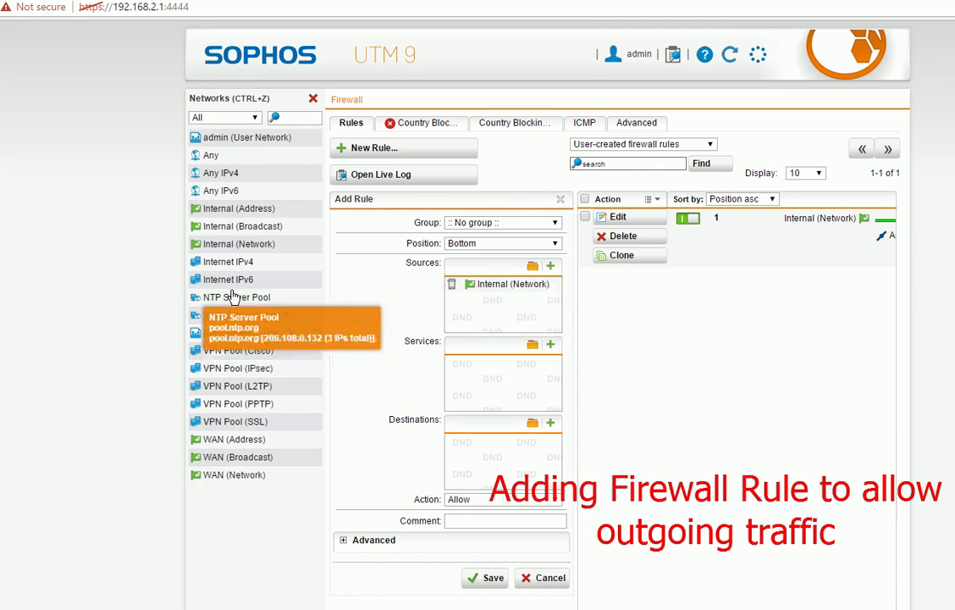
{"action": "left_click", "coordinate": [532, 345]}
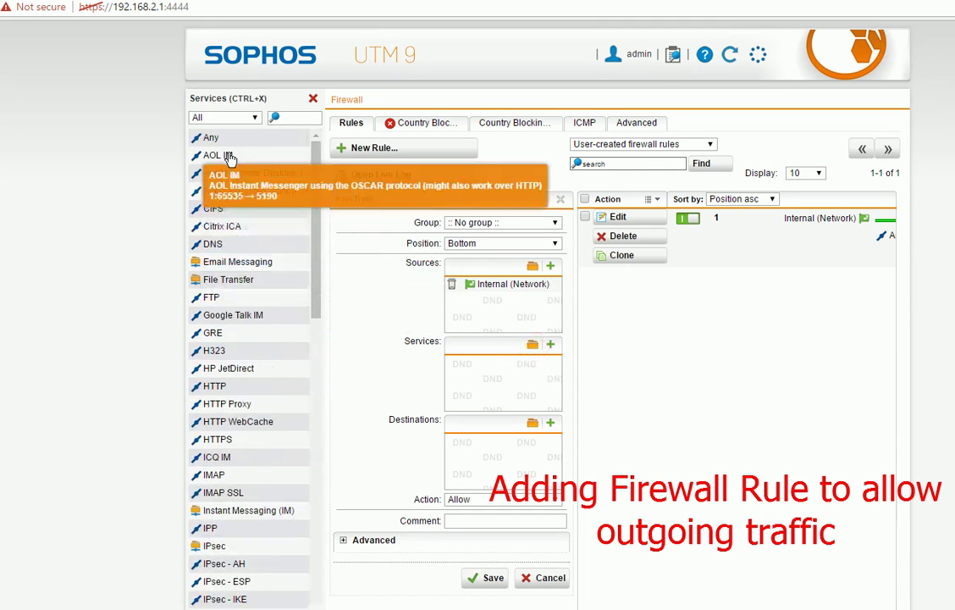
{"action": "left_click_drag", "start_coordinate": [207, 137], "coordinate": [501, 358]}
{"action": "left_click_drag", "start_coordinate": [207, 138], "coordinate": [476, 400]}
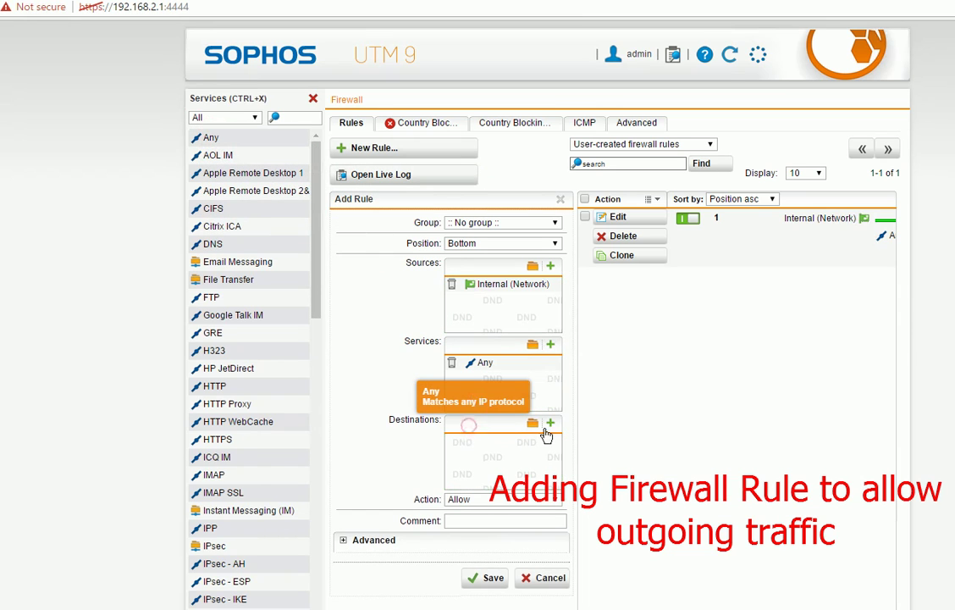
{"action": "left_click", "coordinate": [532, 421]}
{"action": "left_click_drag", "start_coordinate": [210, 154], "coordinate": [501, 476]}
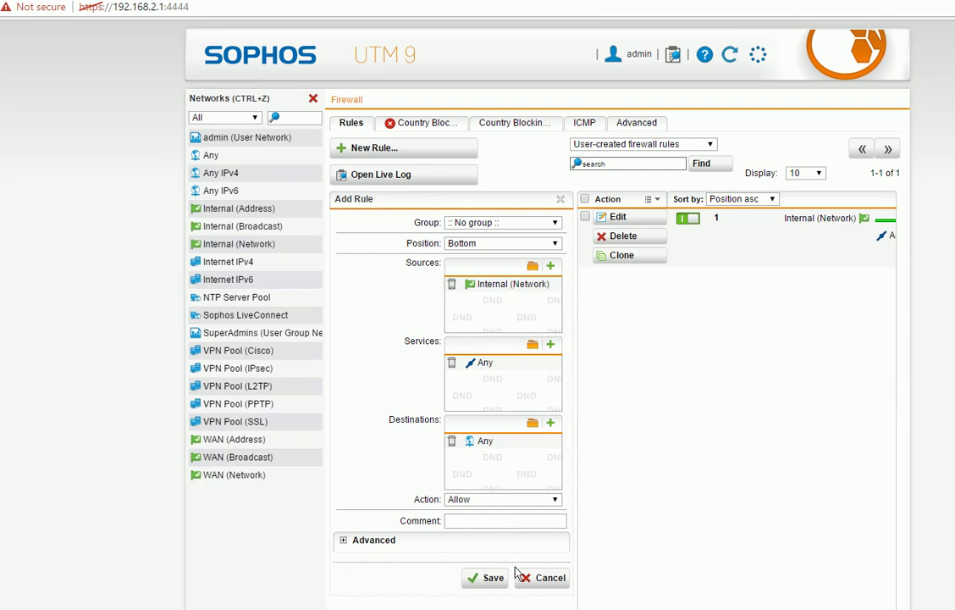
{"action": "left_click", "coordinate": [543, 577]}
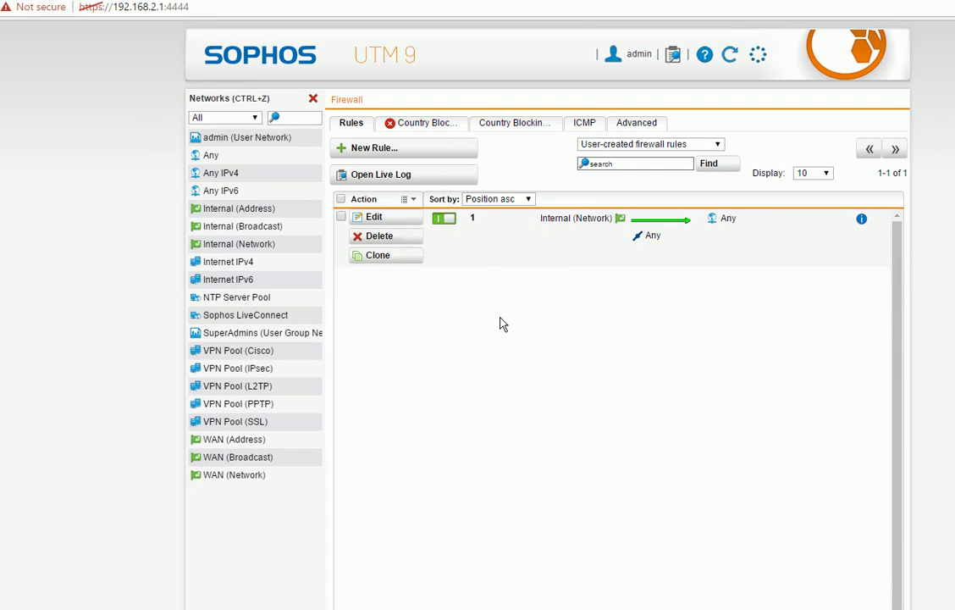
Open NAT and start a new masquerading rule on Internal using the primary address
{"action": "left_click", "coordinate": [313, 99]}
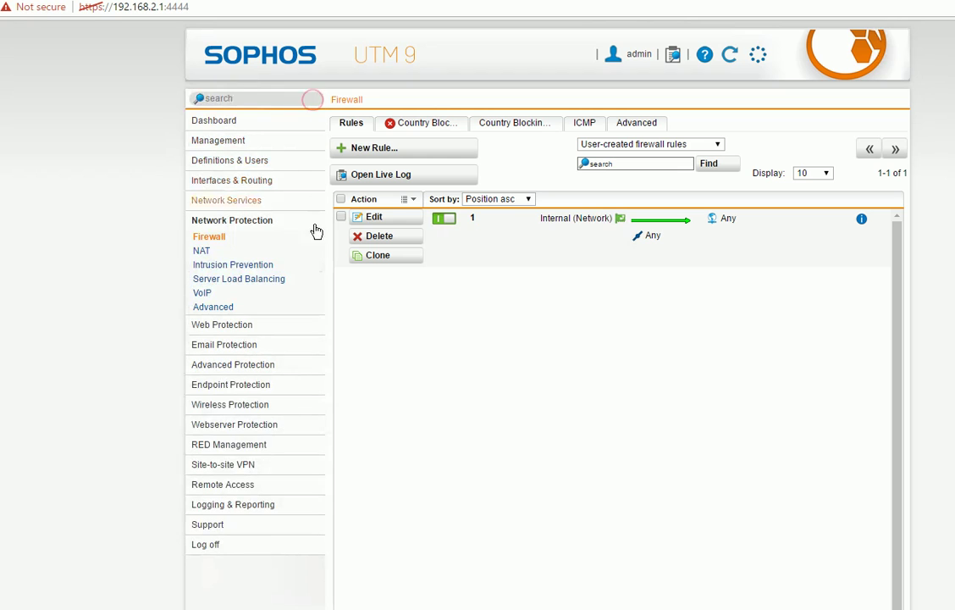
{"action": "left_click", "coordinate": [201, 250]}
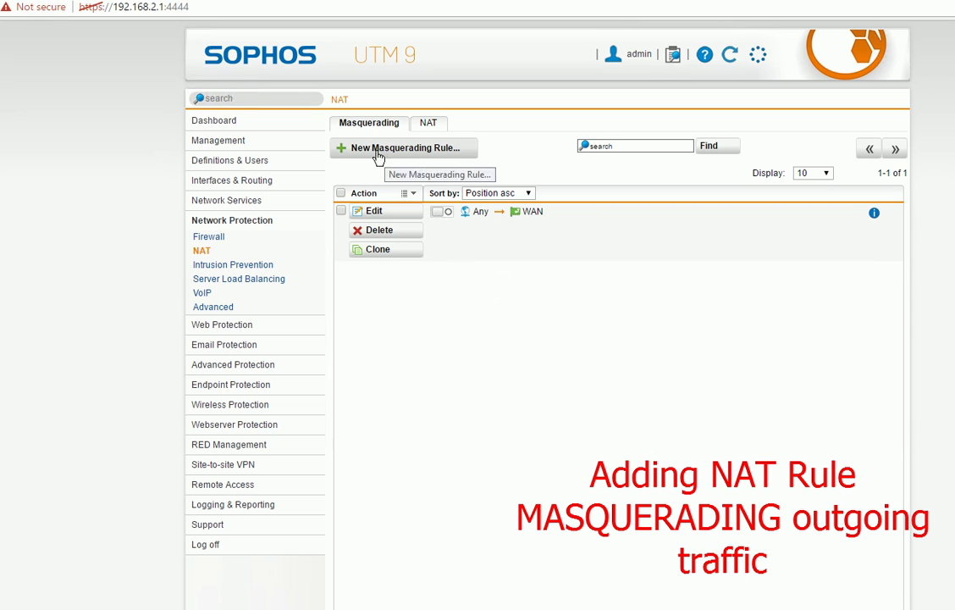
{"action": "left_click", "coordinate": [425, 149]}
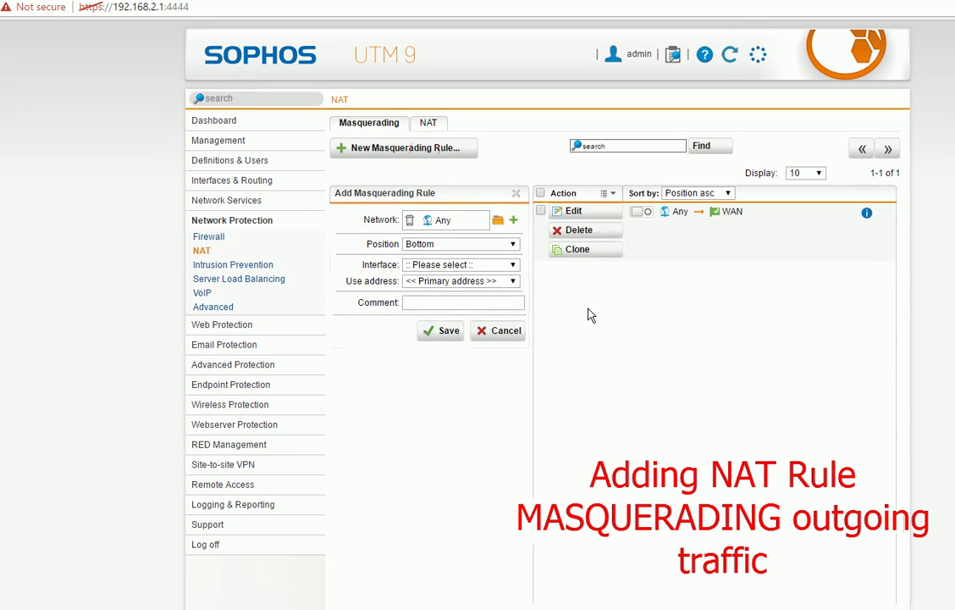
{"action": "left_click", "coordinate": [494, 266]}
{"action": "left_click", "coordinate": [451, 287]}
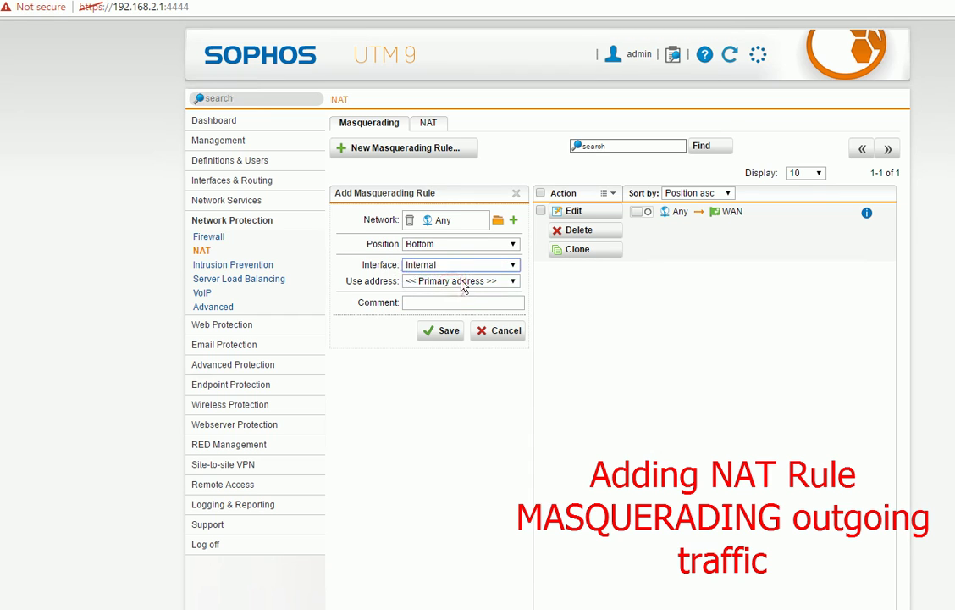
{"action": "left_click", "coordinate": [462, 282]}
{"action": "left_click", "coordinate": [463, 283]}
{"action": "left_click", "coordinate": [479, 283]}
{"action": "left_click", "coordinate": [482, 283]}
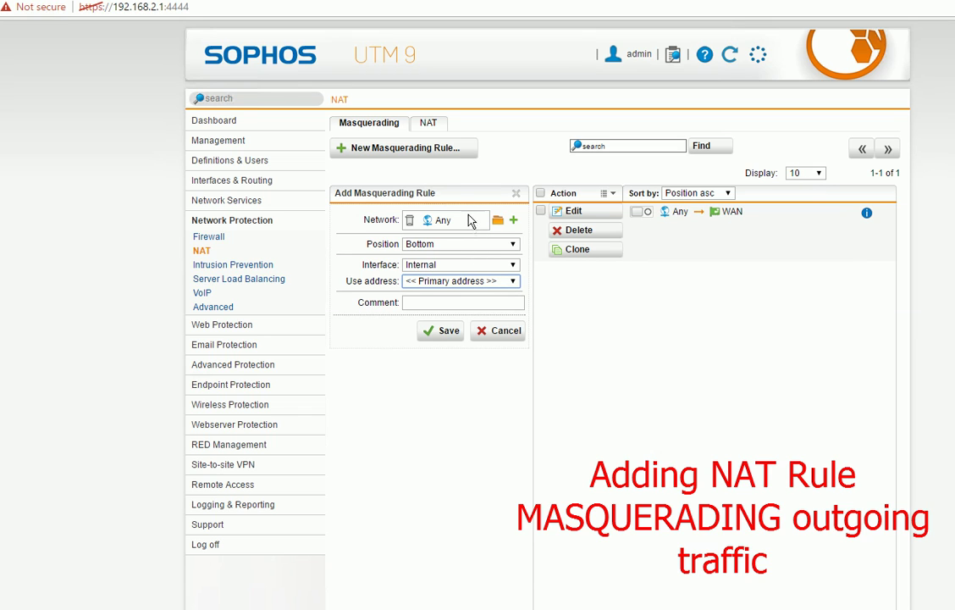
Switch the draft masquerading rule's interface to WAN, then discard it
{"action": "left_click", "coordinate": [497, 265]}
{"action": "left_click", "coordinate": [454, 300]}
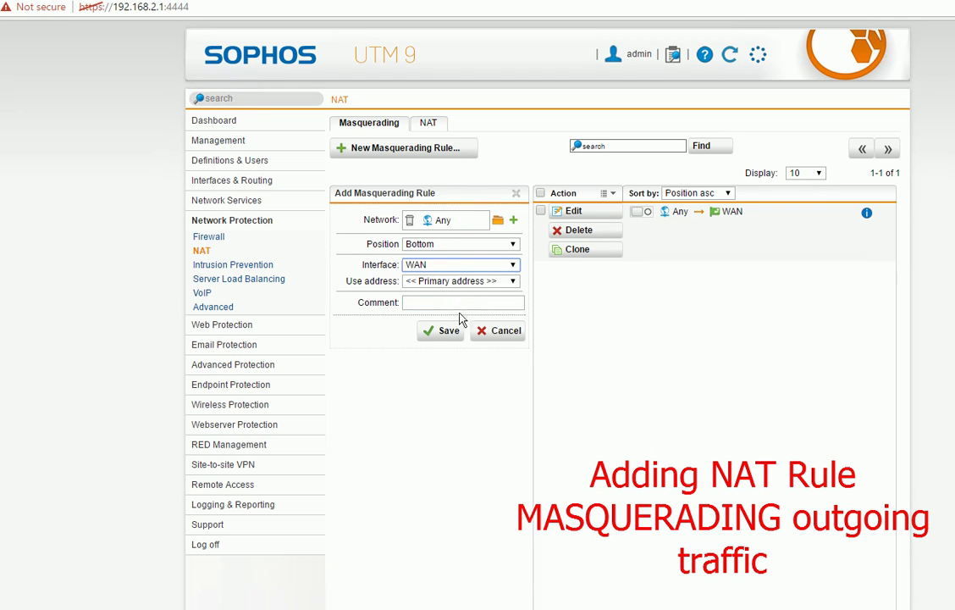
{"action": "left_click", "coordinate": [504, 333]}
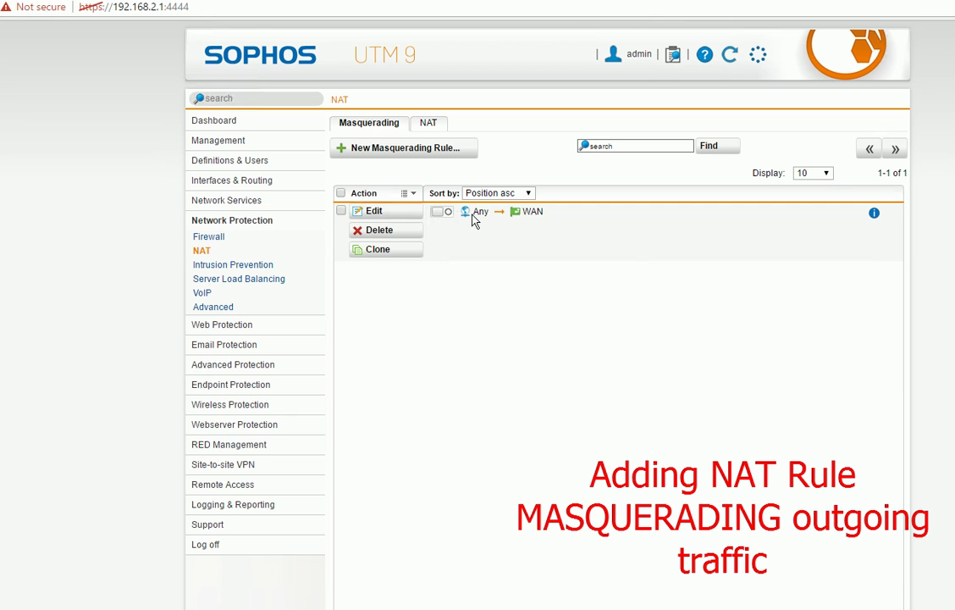
Edit the SNAT rule to translate Internal (Network) traffic to WAN (Address) and save it
{"action": "left_click", "coordinate": [425, 123]}
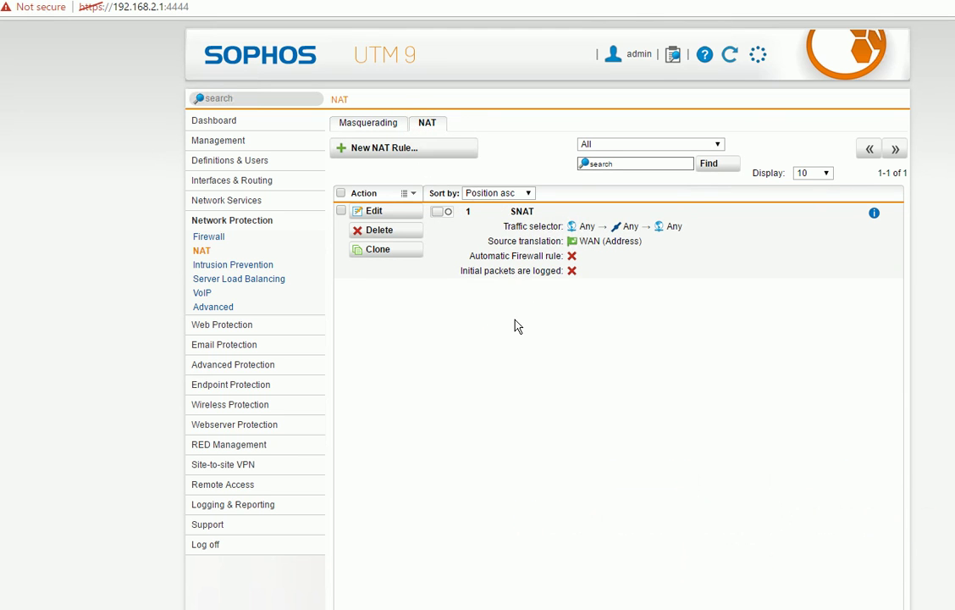
{"action": "left_click", "coordinate": [393, 218]}
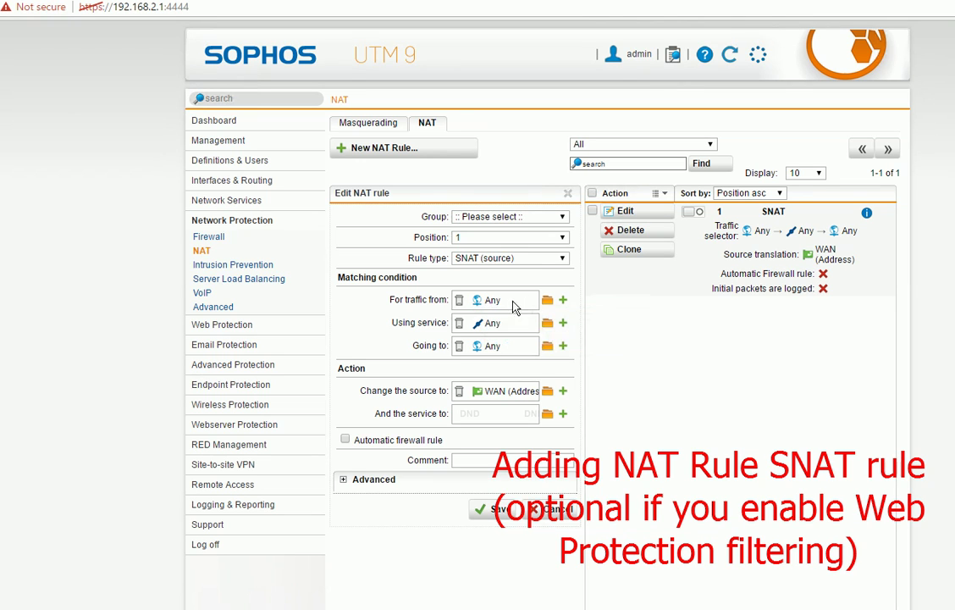
{"action": "left_click", "coordinate": [547, 300]}
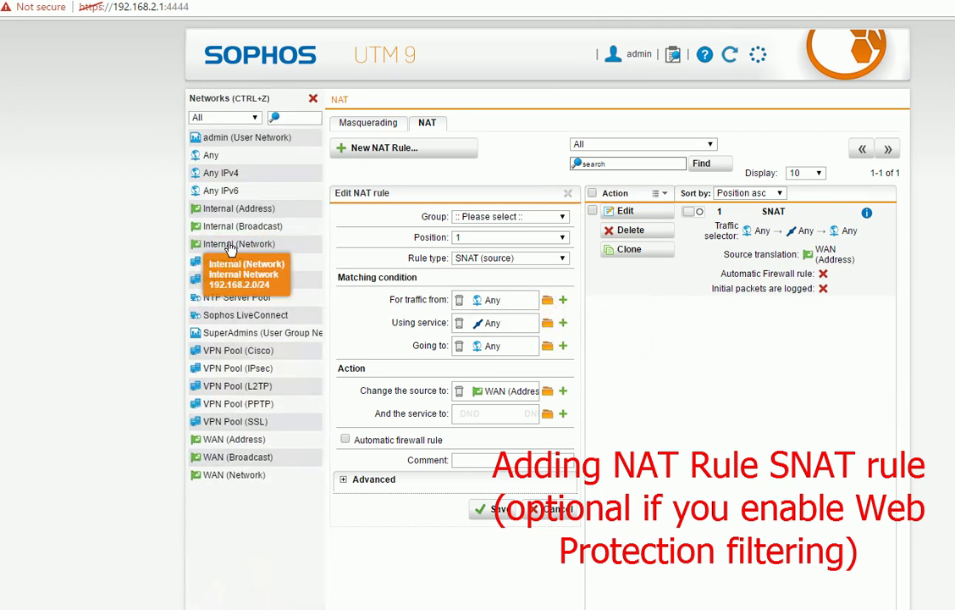
{"action": "left_click_drag", "start_coordinate": [229, 244], "coordinate": [512, 306]}
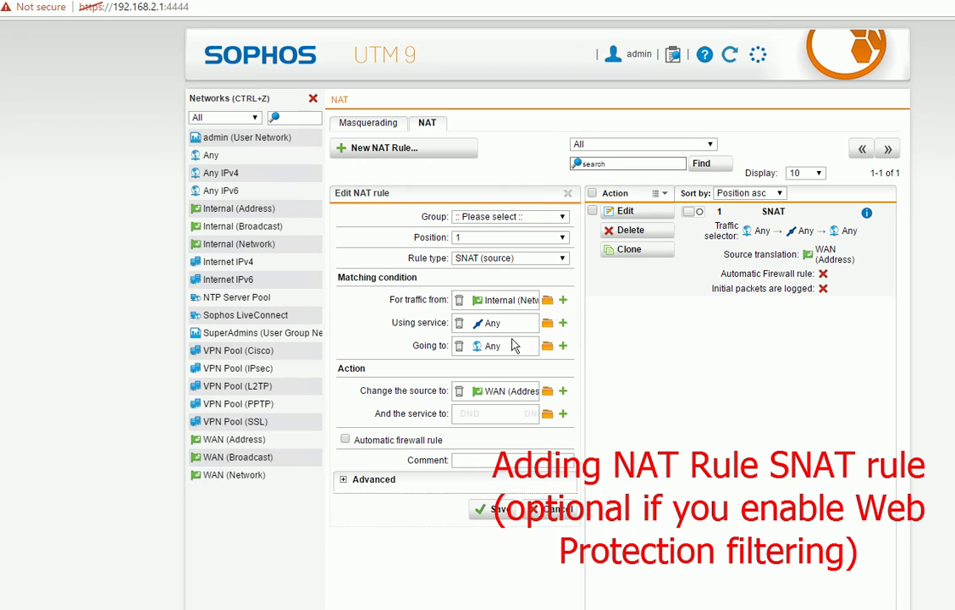
{"action": "mouse_move", "coordinate": [508, 392]}
{"action": "left_click", "coordinate": [494, 513]}
{"action": "left_click", "coordinate": [526, 366]}
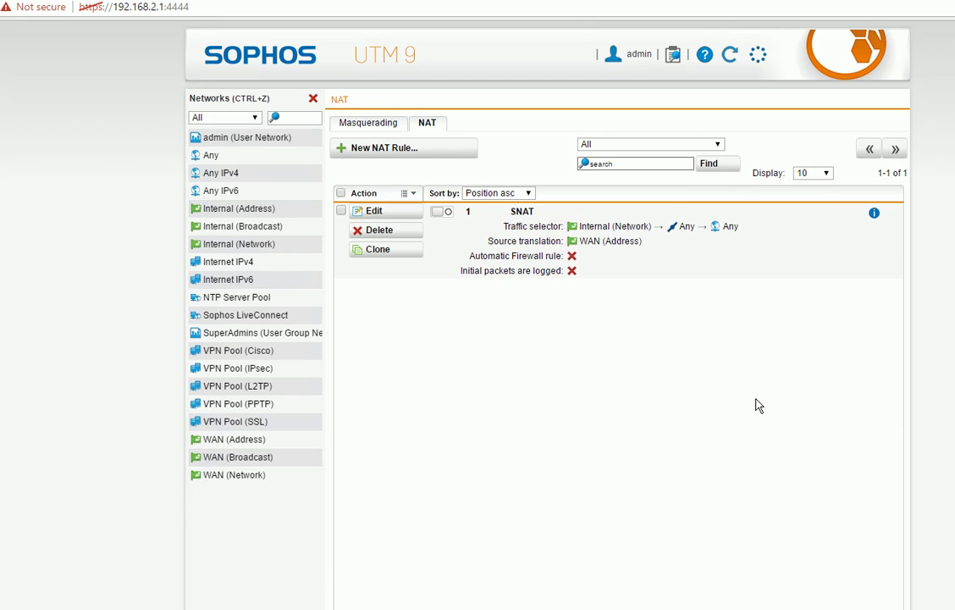
Enable the SNAT rule and the Any → WAN masquerading rule, then leave the NAT page
{"action": "left_click", "coordinate": [448, 213]}
{"action": "left_click", "coordinate": [386, 123]}
{"action": "left_click", "coordinate": [442, 212]}
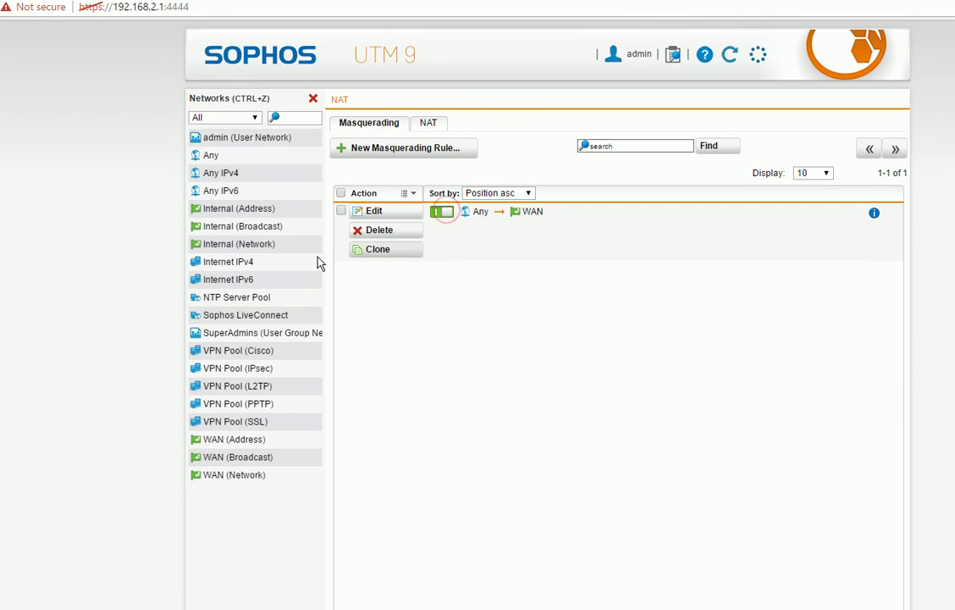
{"action": "left_click", "coordinate": [313, 99]}
{"action": "left_click", "coordinate": [207, 237]}
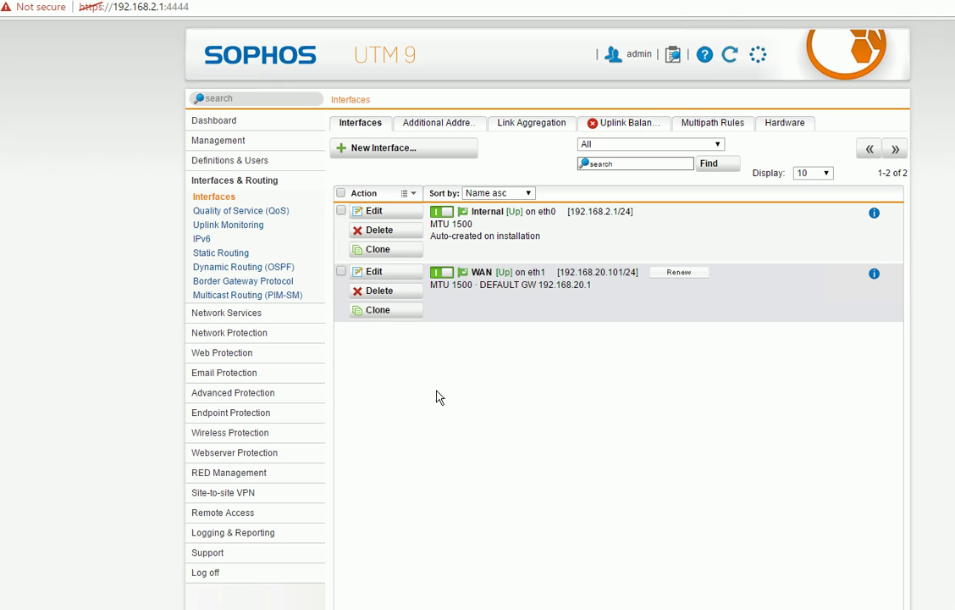
{"action": "left_click", "coordinate": [254, 313]}
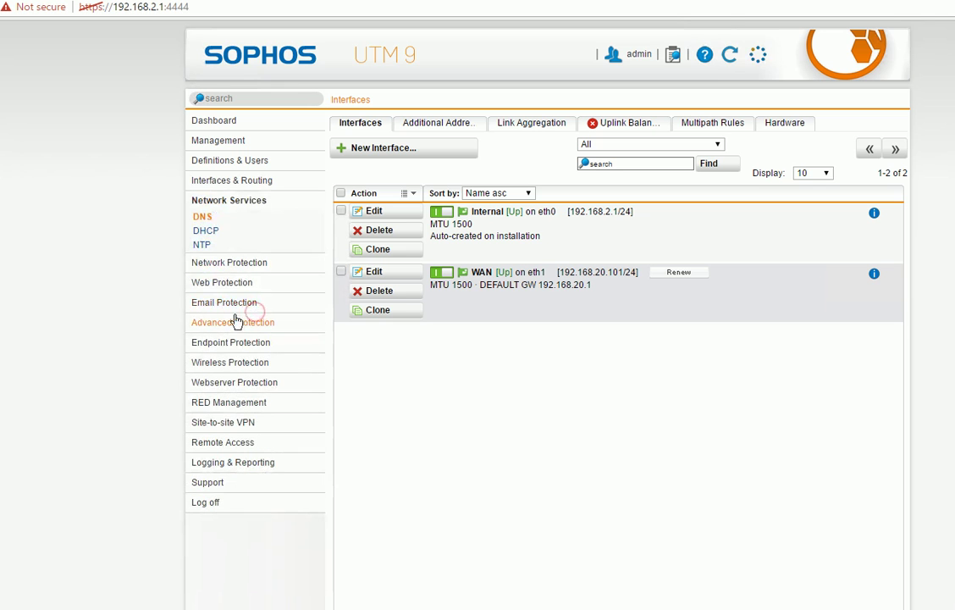
{"action": "left_click", "coordinate": [218, 265]}
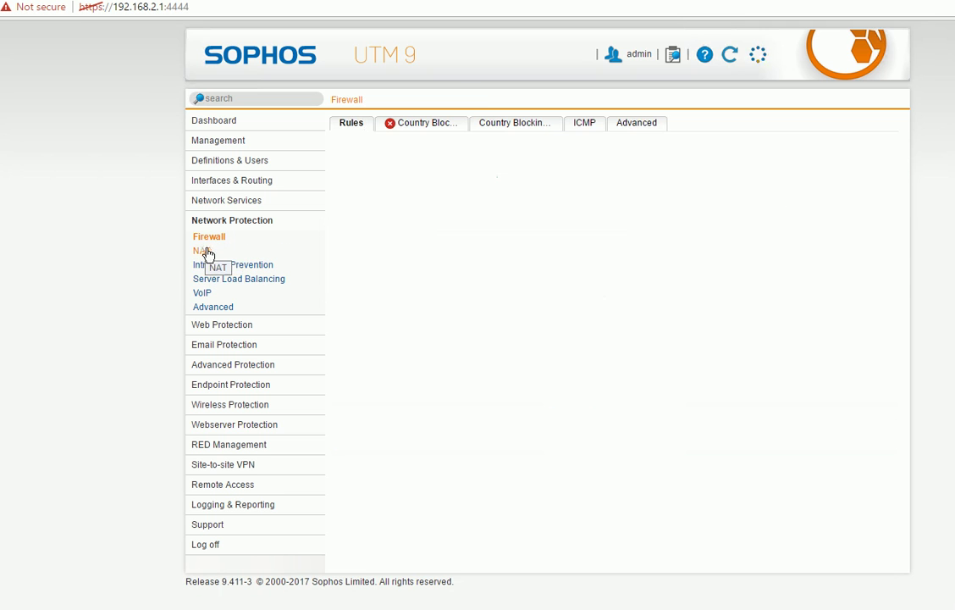
{"action": "left_click", "coordinate": [227, 181]}
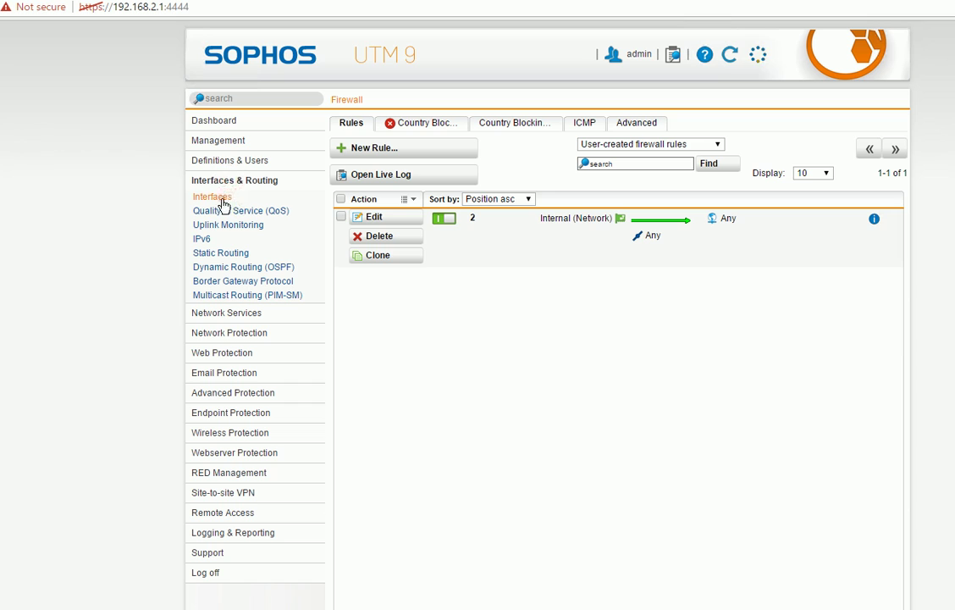
{"action": "left_click", "coordinate": [221, 200]}
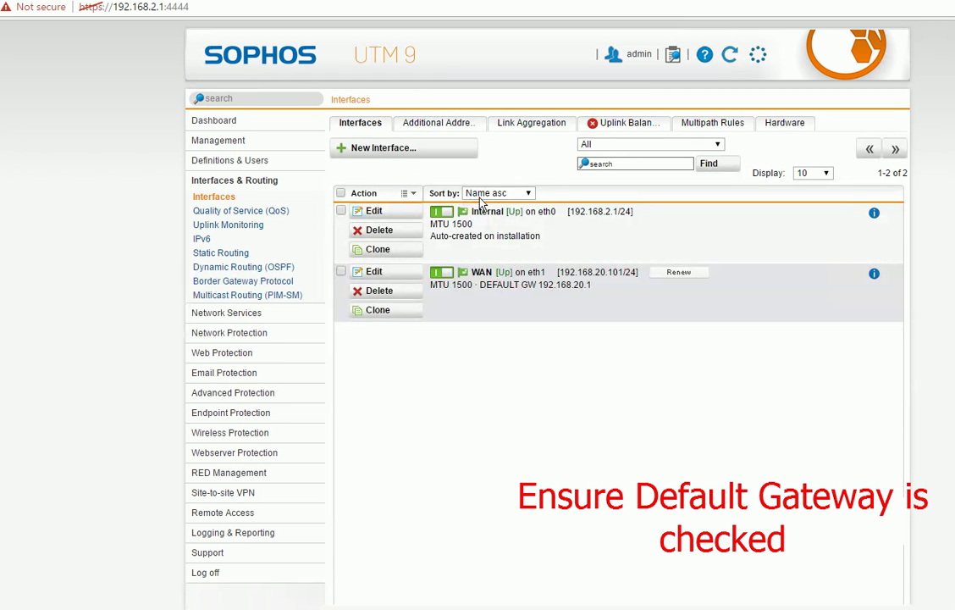
Save the WAN interface on eth1 with Dynamic IP and IPv4 default gateway enabled
{"action": "left_click", "coordinate": [392, 276]}
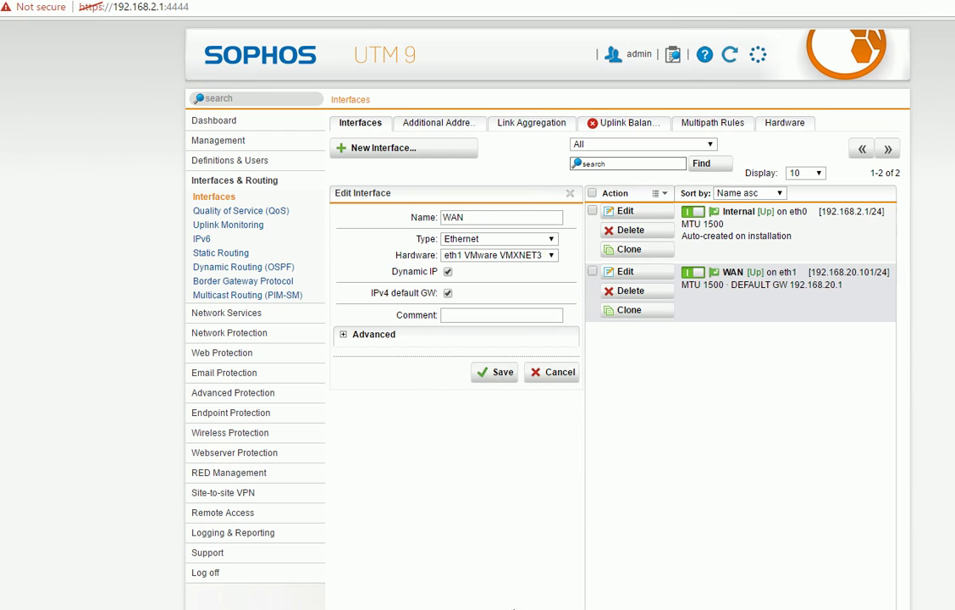
{"action": "left_click", "coordinate": [495, 374]}
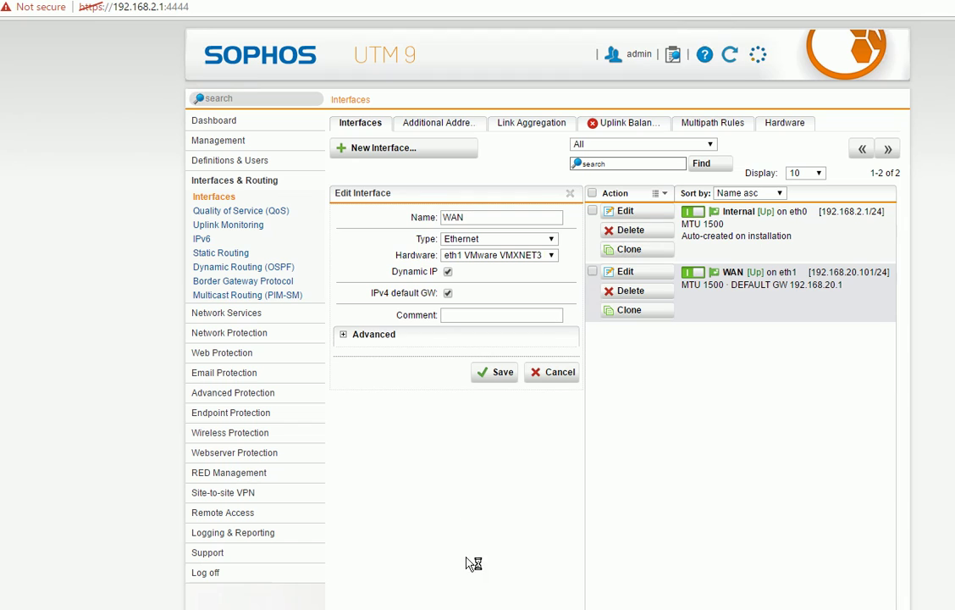